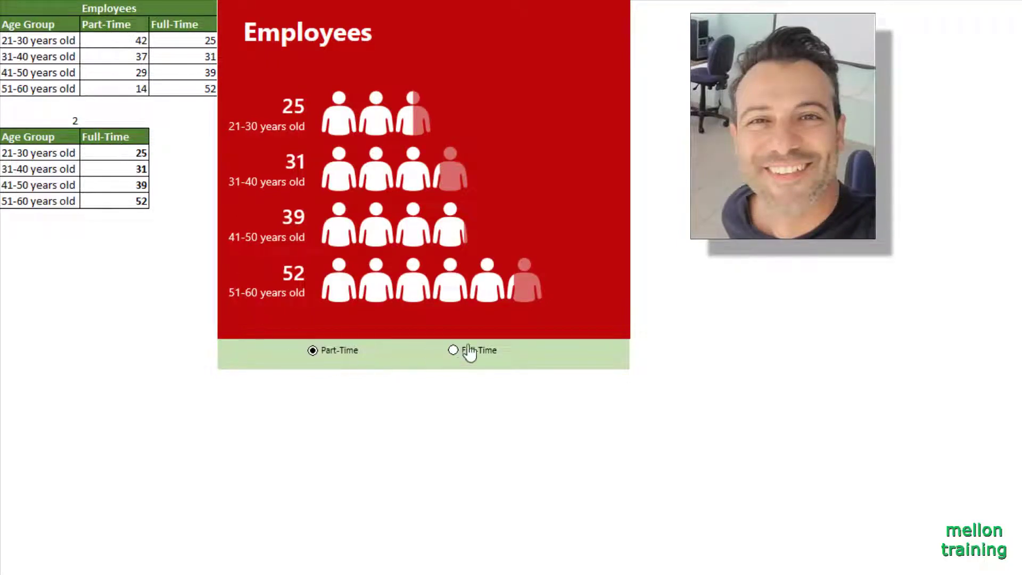
# Toggle the graph to Full-Time and back to Part-Time, then set the 21-30 Full-Time count to 55
pyautogui.click(454, 351)
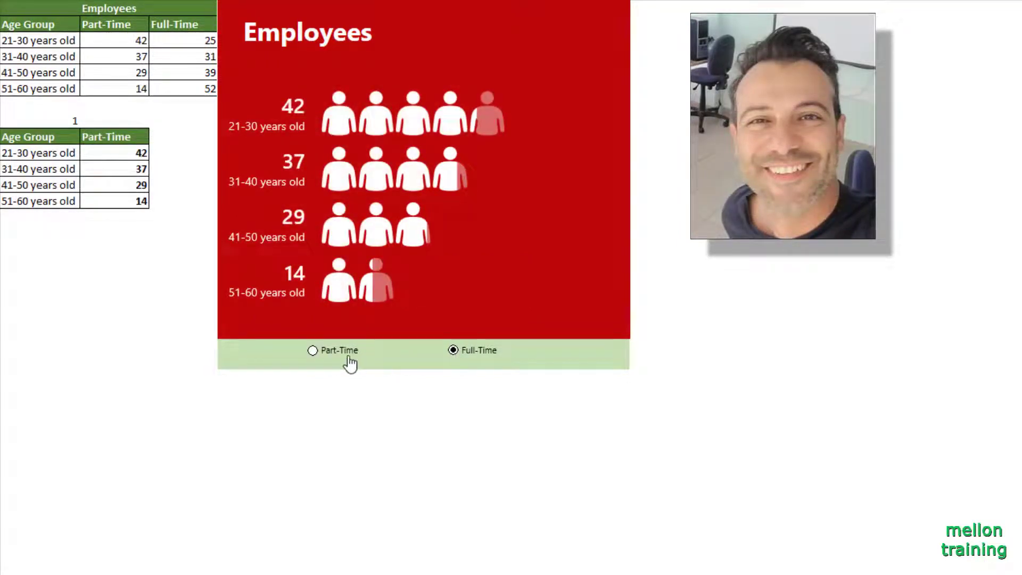
pyautogui.click(313, 351)
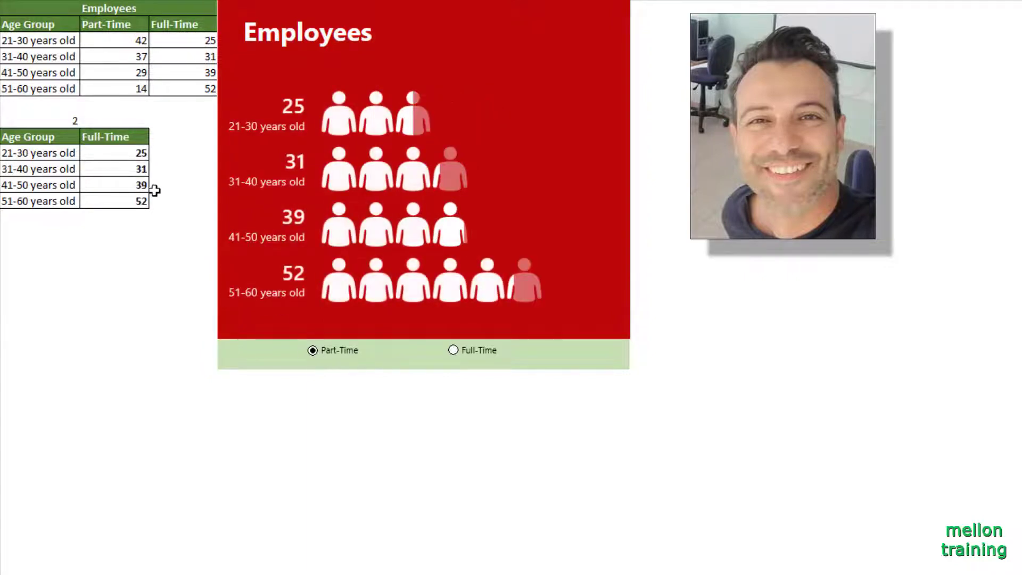
pyautogui.click(120, 153)
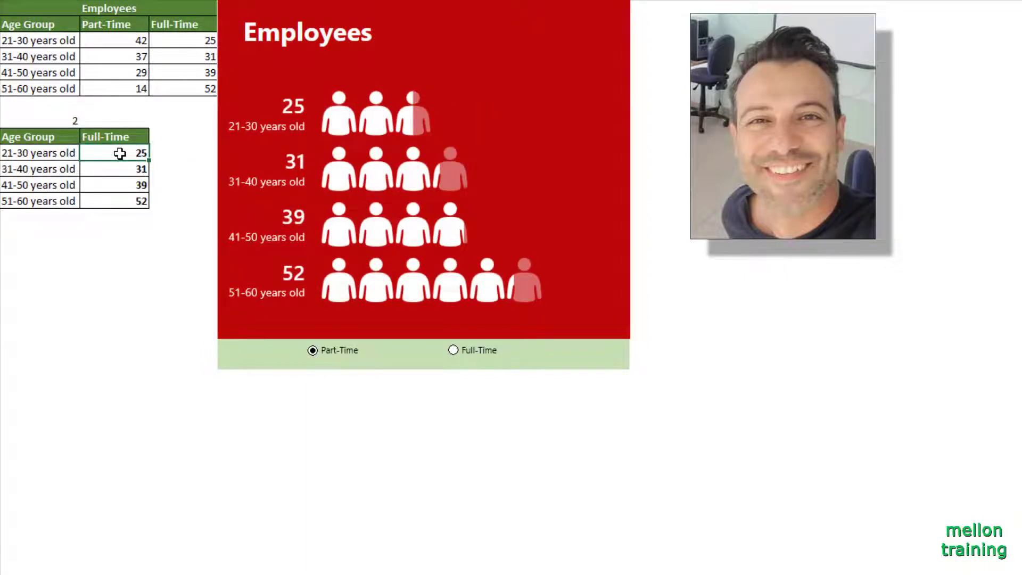
pyautogui.write('55')
pyautogui.press('Return')
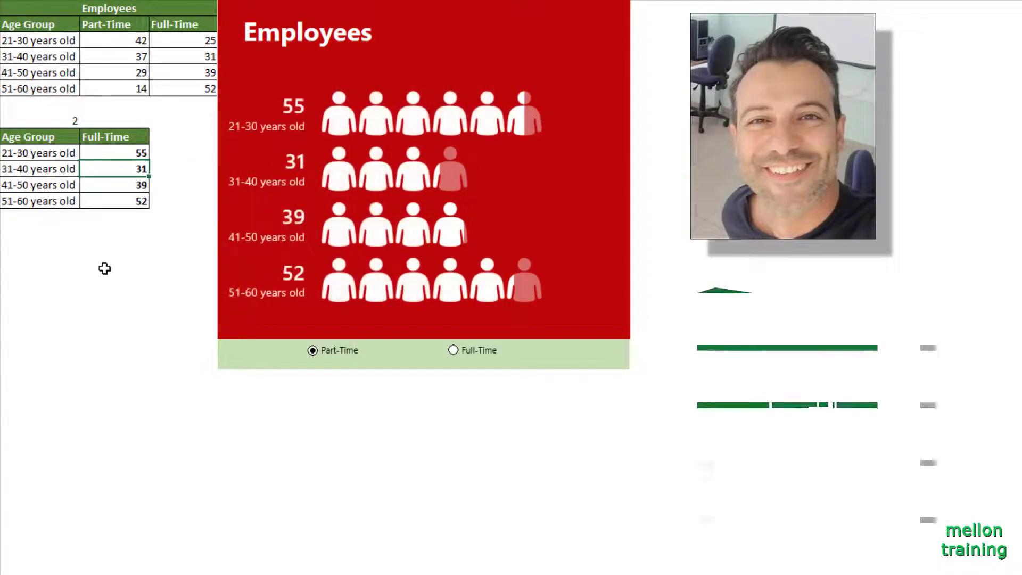
pyautogui.click(103, 267)
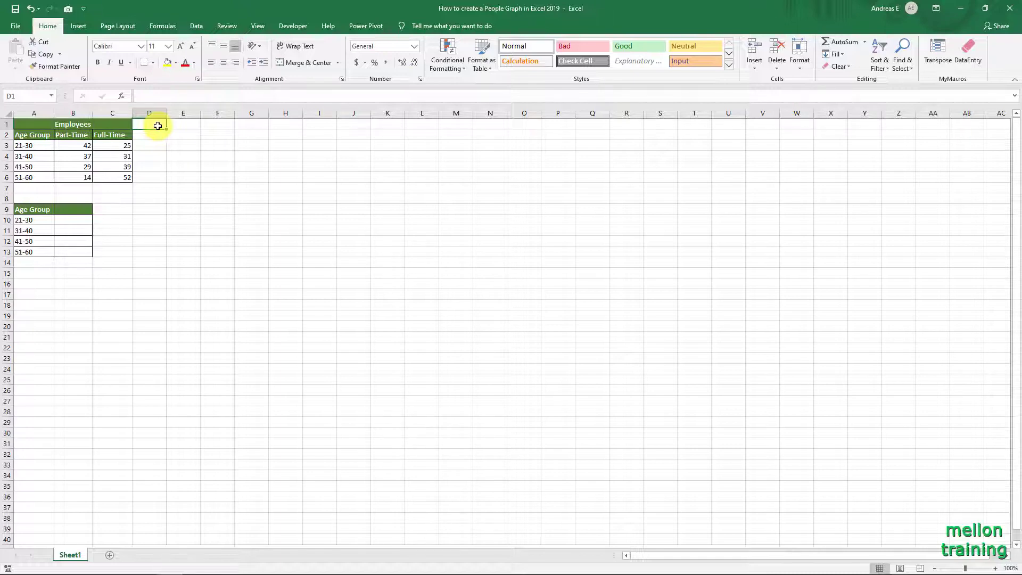
# Insert a sample People Graph and position it right beside the Employees table
pyautogui.click(80, 27)
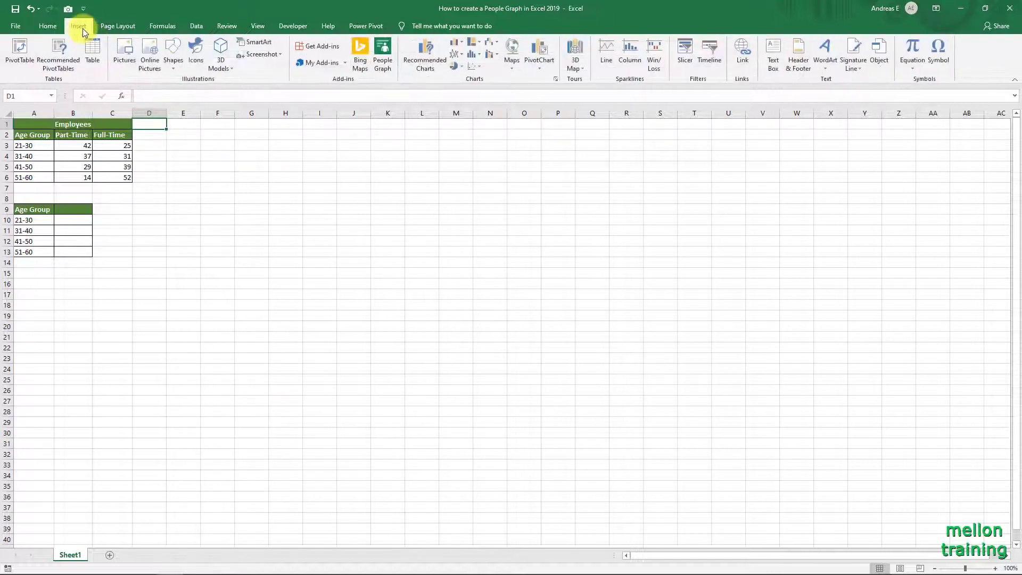
pyautogui.click(392, 68)
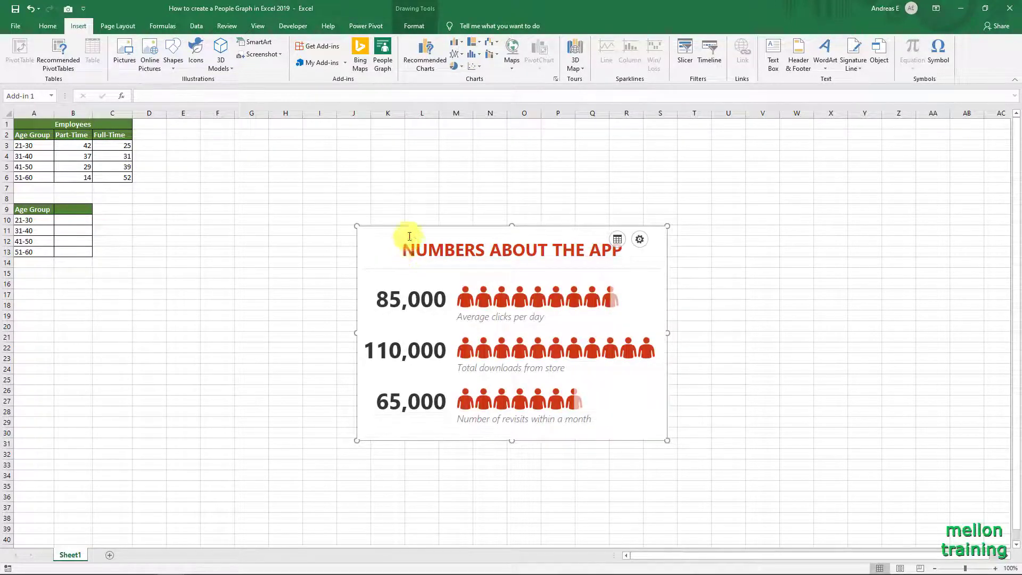
pyautogui.moveTo(392, 226)
pyautogui.mouseDown()
pyautogui.moveTo(258, 174)
pyautogui.moveTo(167, 110)
pyautogui.mouseUp()
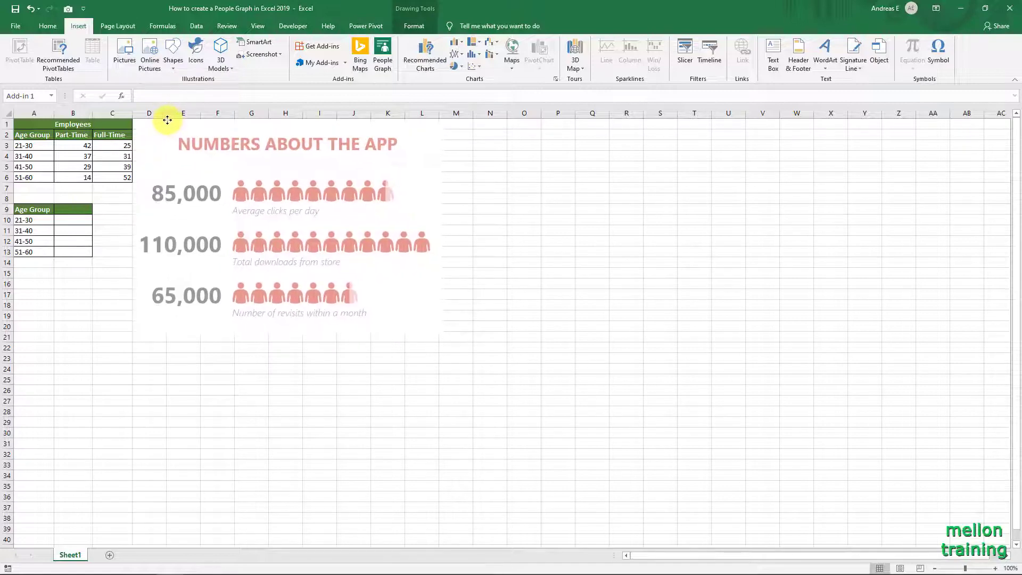
pyautogui.moveTo(170, 123); pyautogui.dragTo(166, 115)
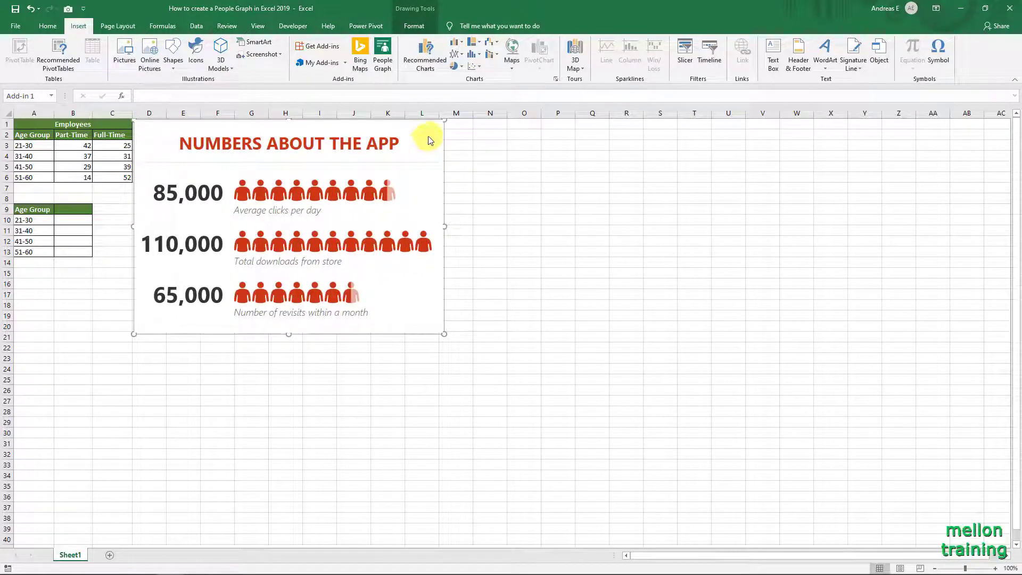
pyautogui.moveTo(395, 138)
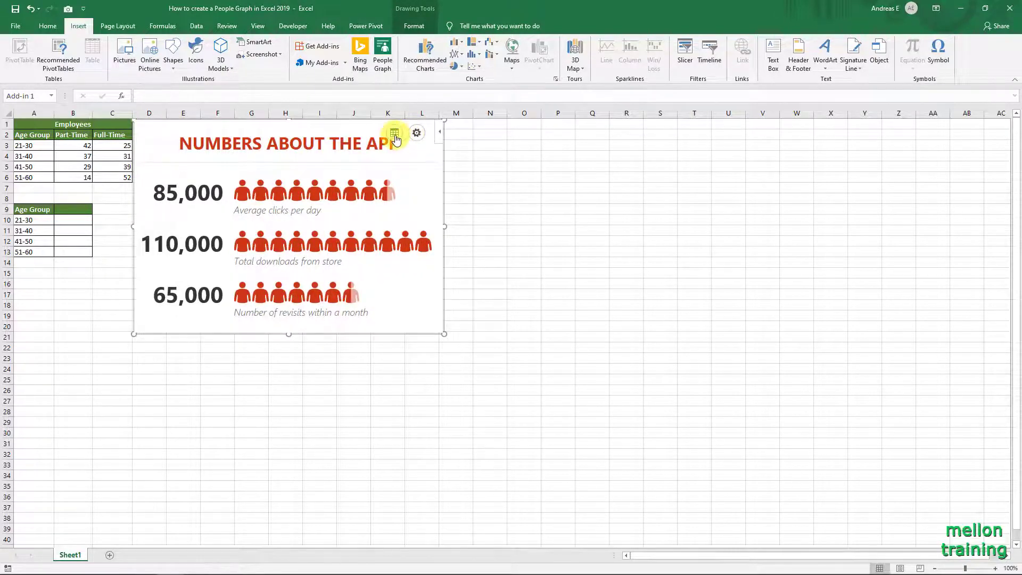
# Change the People Graph title to 'Employees' and open Select your data
pyautogui.click(395, 139)
pyautogui.moveTo(429, 200); pyautogui.dragTo(326, 197)
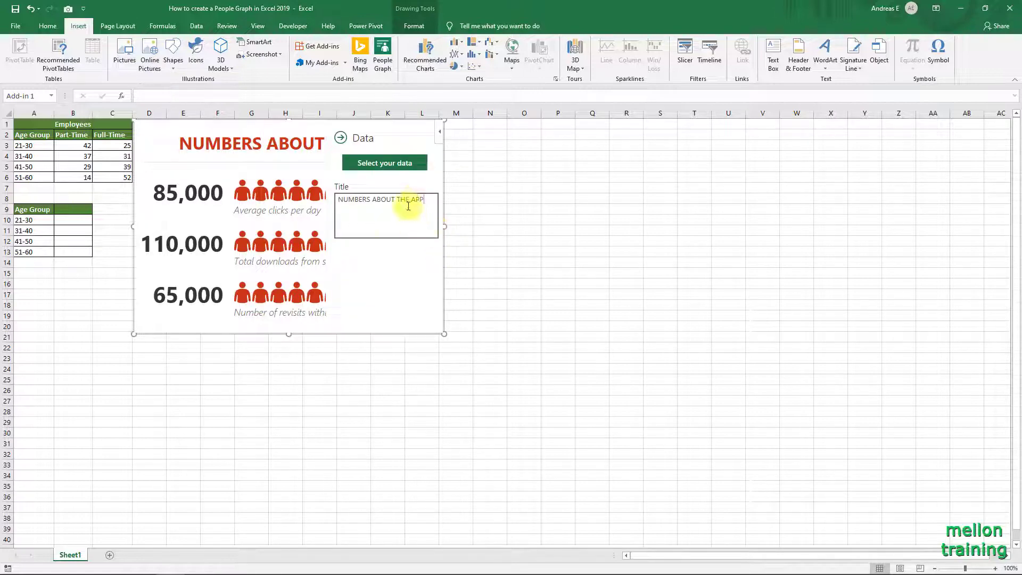
pyautogui.write('Empl')
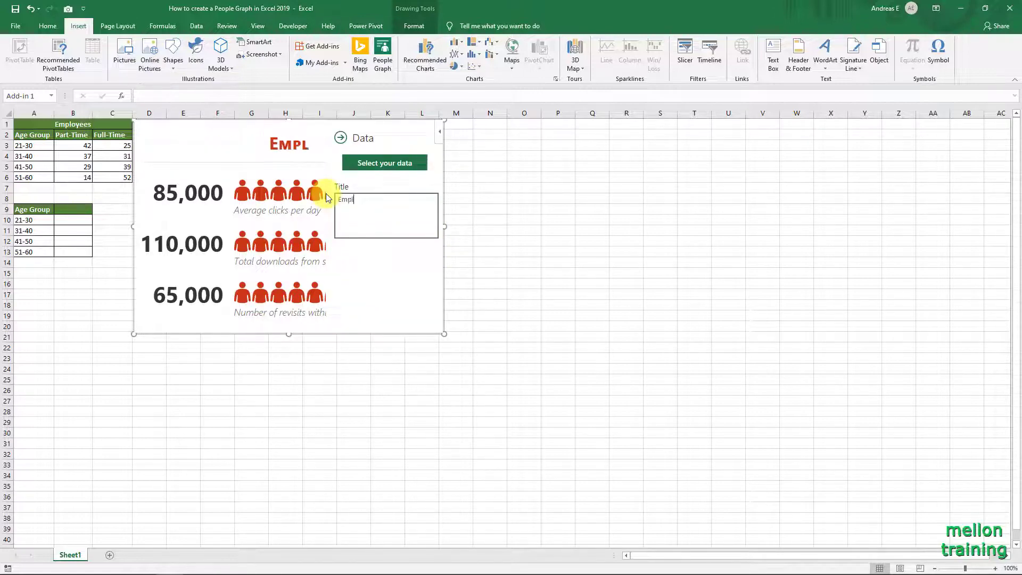
pyautogui.write('oy')
pyautogui.write('ees')
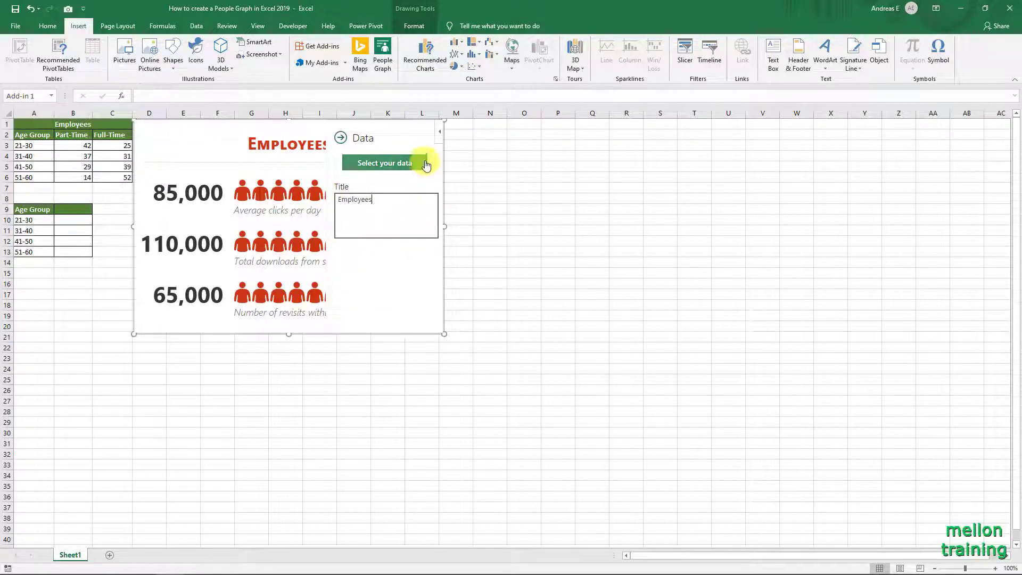
pyautogui.click(406, 166)
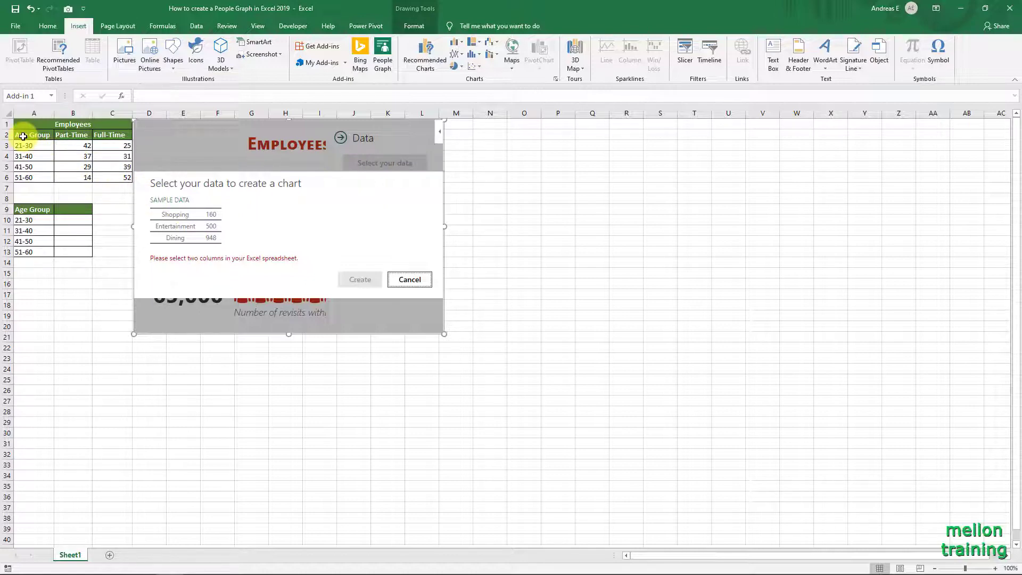
# Build the graph from A2:B6, the age groups with Part-Time counts
pyautogui.moveTo(23, 136); pyautogui.dragTo(71, 177)
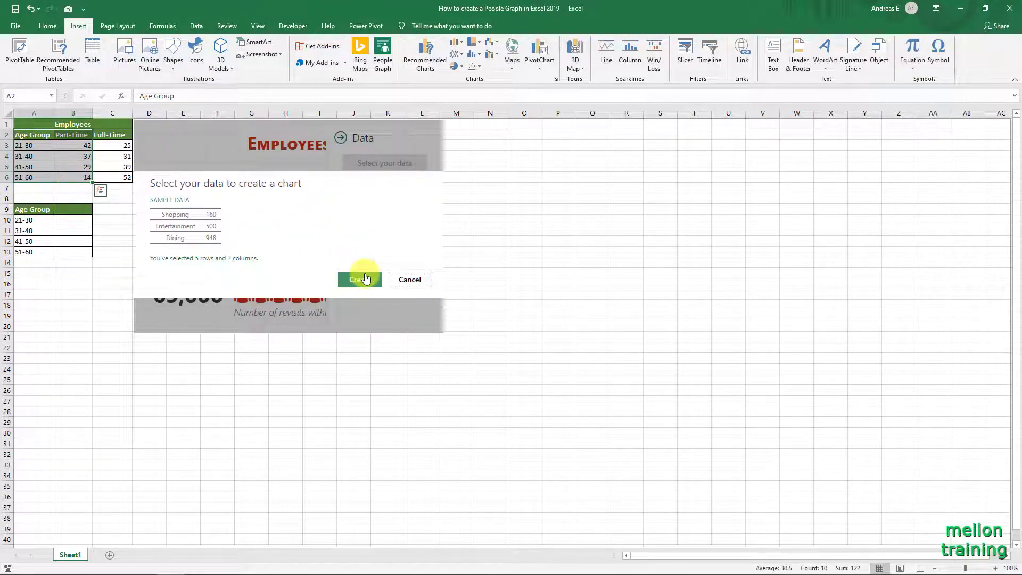
pyautogui.click(365, 279)
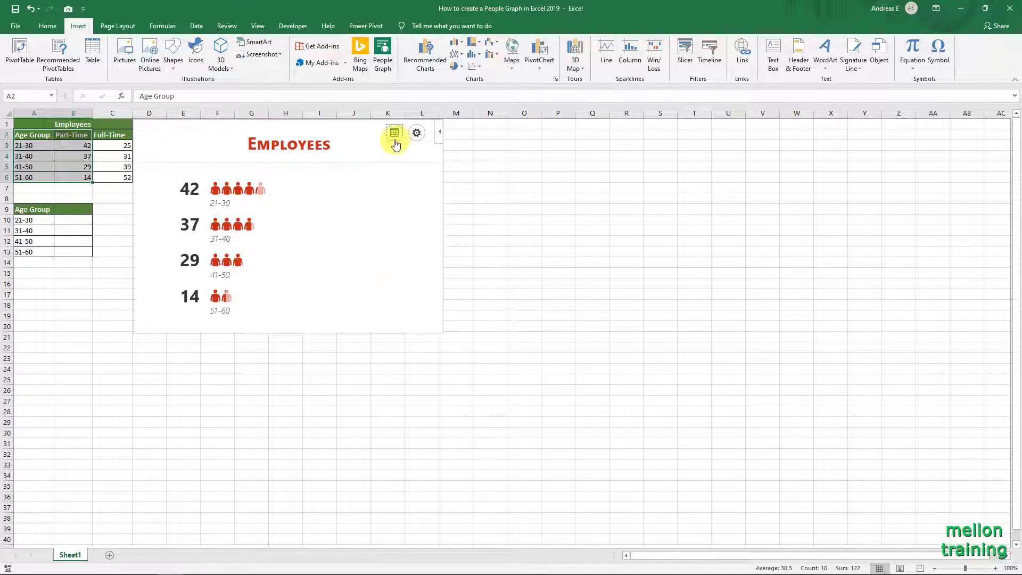
# Give the People Graph the third layout and the red theme with white figures
pyautogui.click(416, 134)
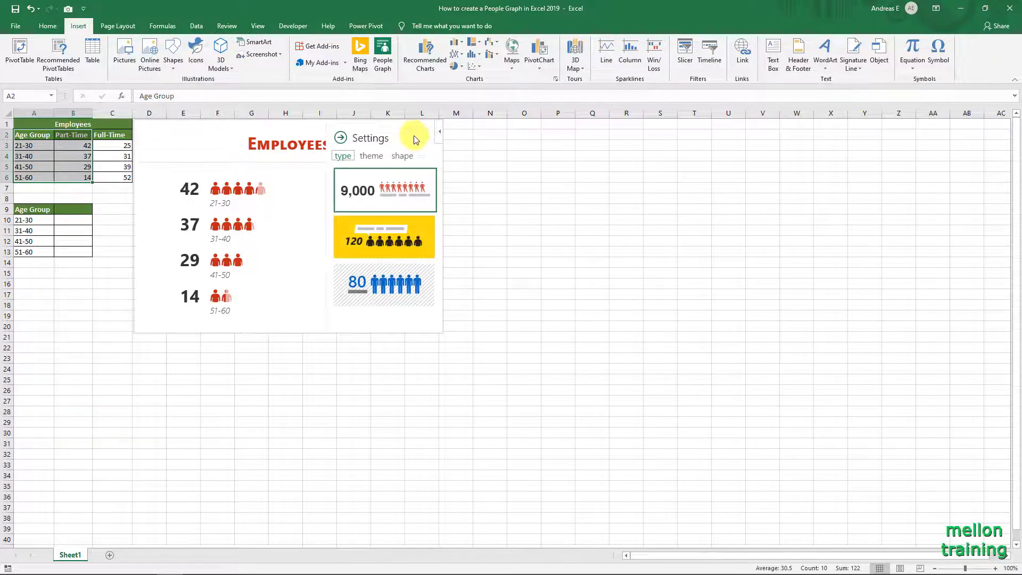
pyautogui.click(417, 299)
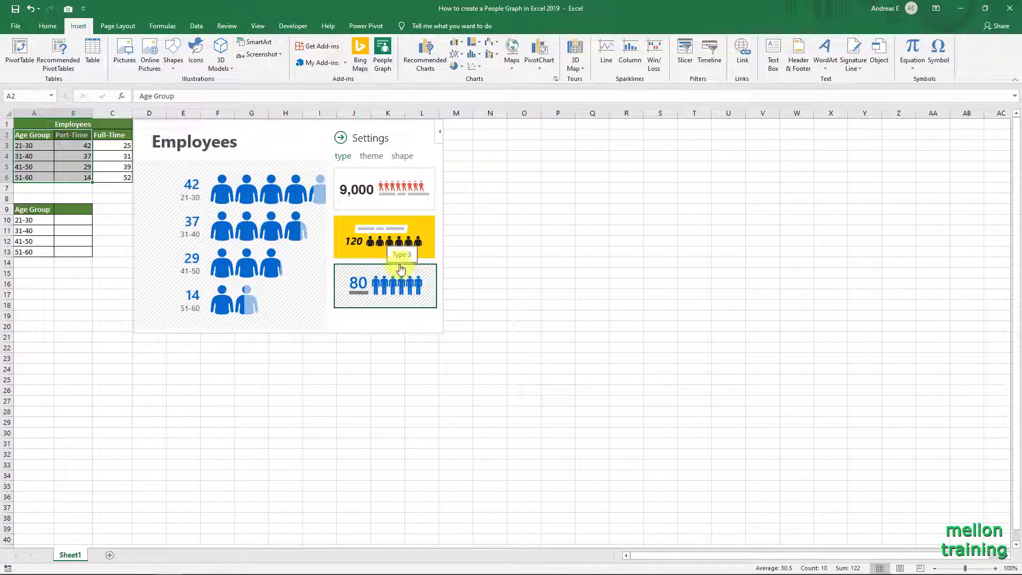
pyautogui.click(373, 158)
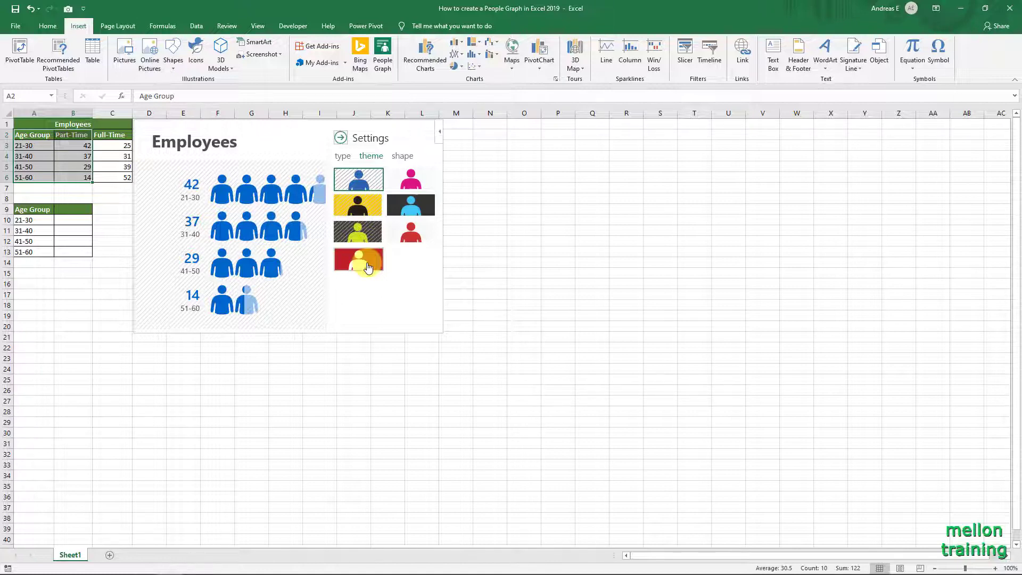
pyautogui.click(368, 267)
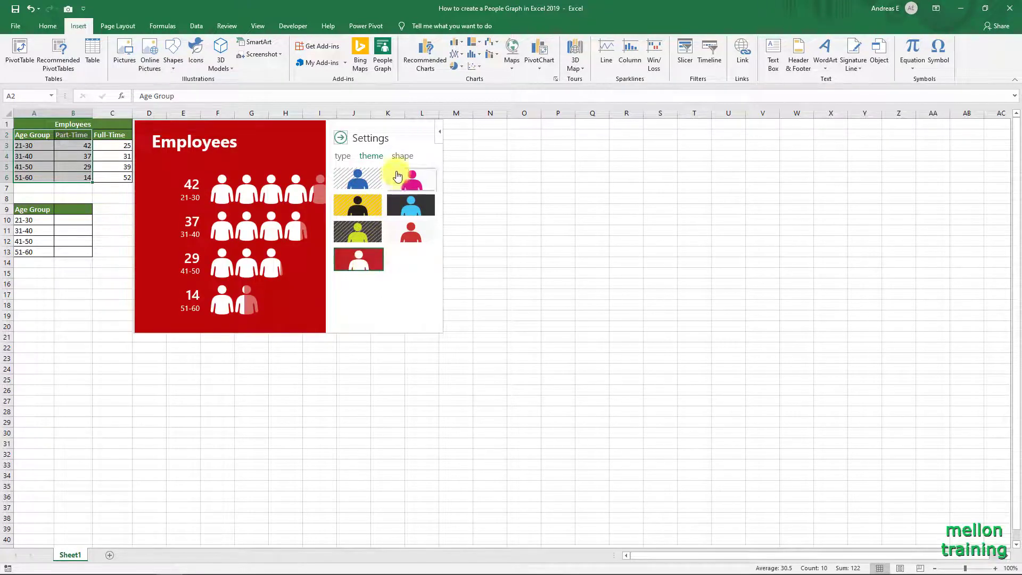
# Browse the shape choices and the add-in info menu, then close Settings
pyautogui.click(402, 156)
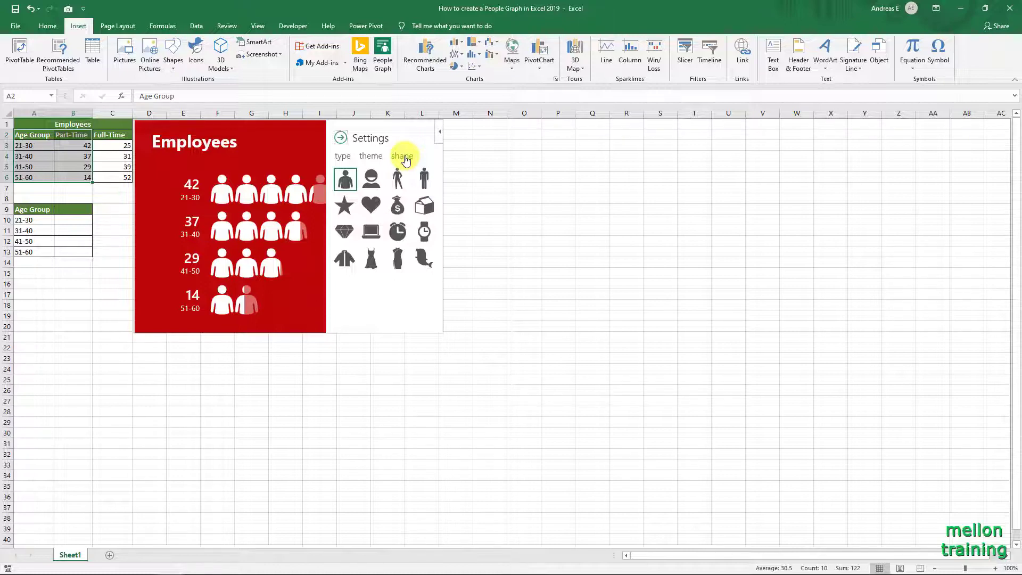
pyautogui.click(439, 136)
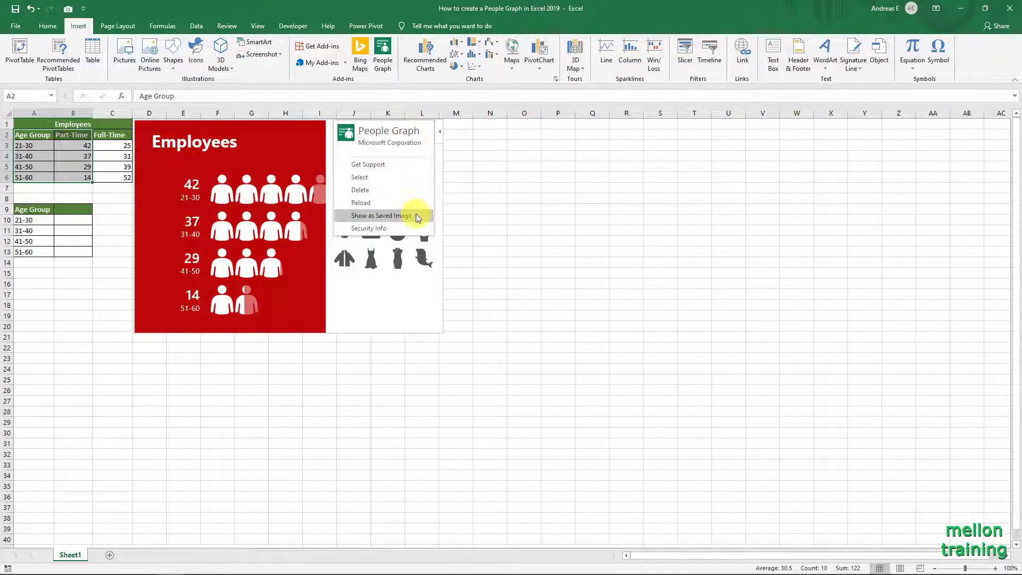
pyautogui.click(404, 301)
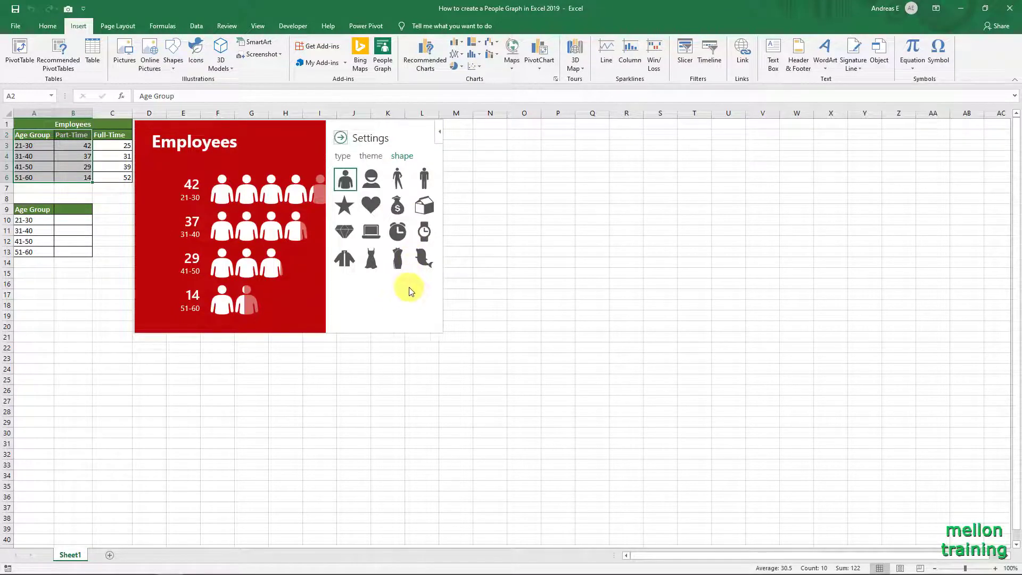
pyautogui.click(340, 139)
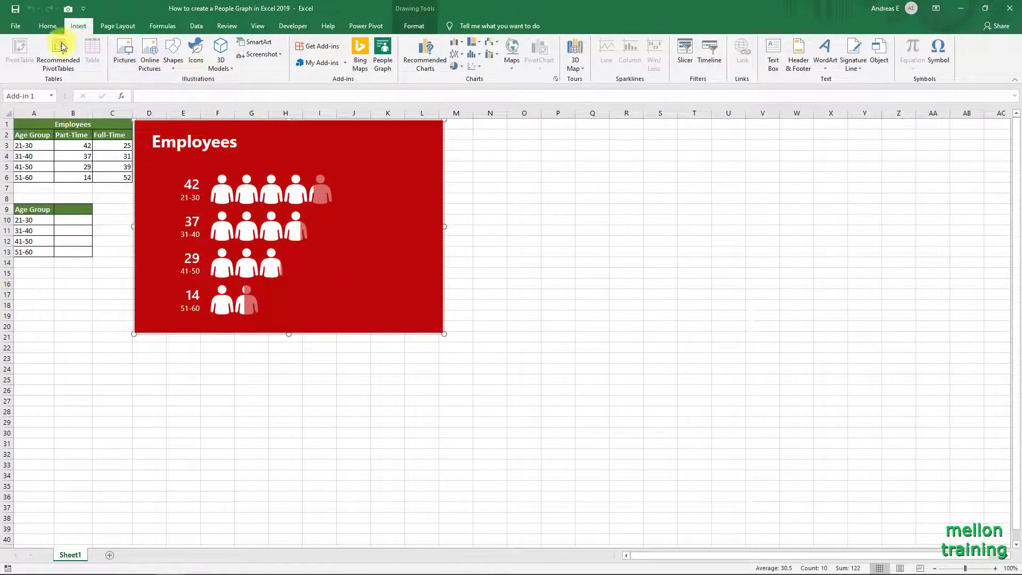
# Copy the People Graph, paste it as a picture on new Sheet2, and return to Sheet1
pyautogui.click(52, 29)
pyautogui.click(45, 54)
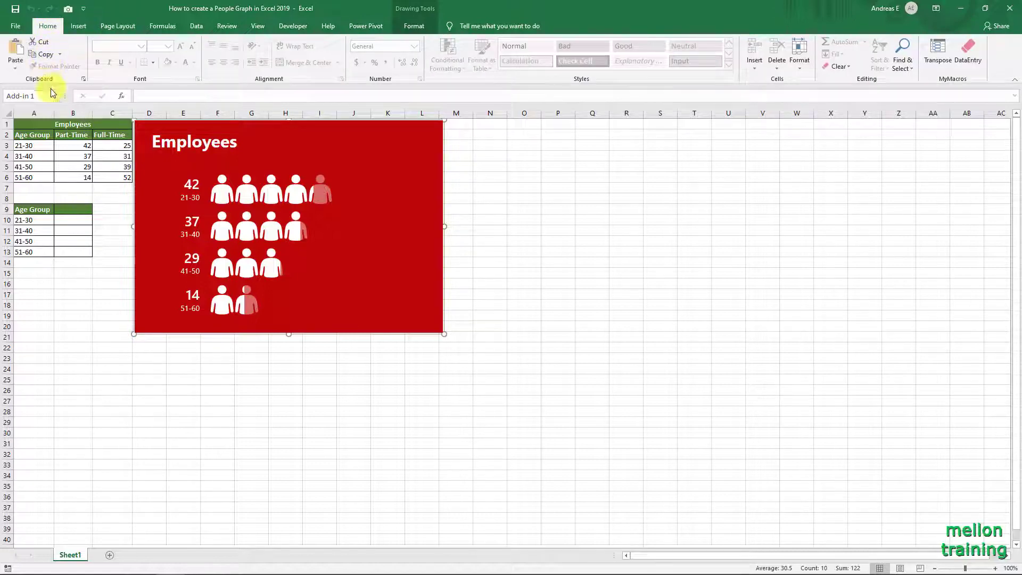
pyautogui.click(109, 554)
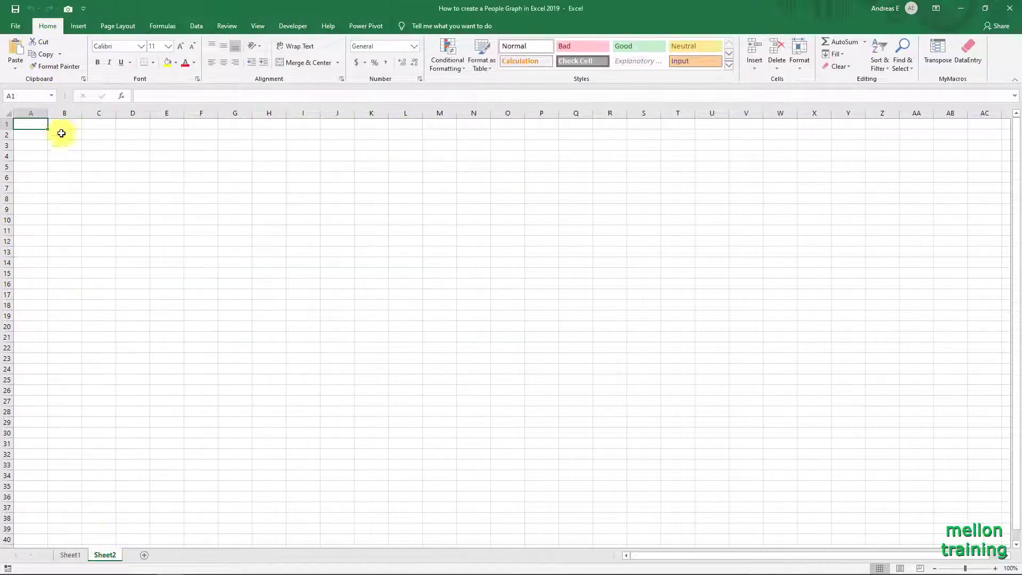
pyautogui.click(14, 67)
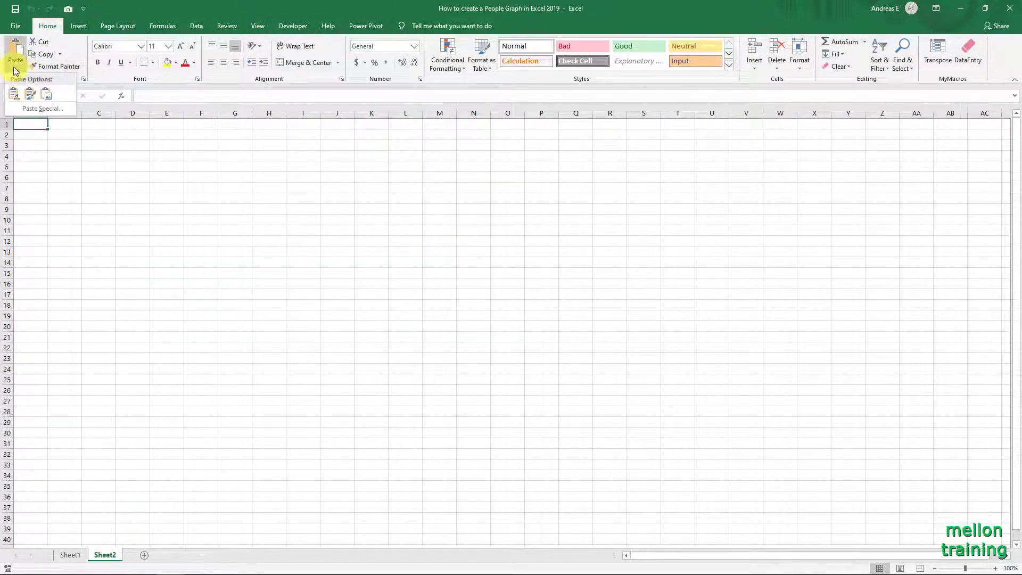
pyautogui.click(46, 94)
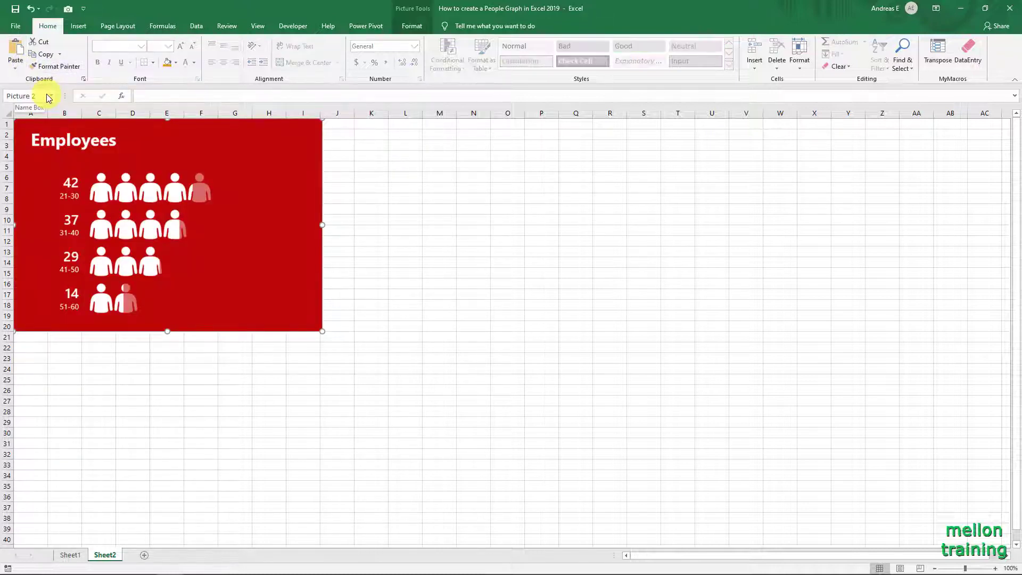
pyautogui.click(69, 518)
pyautogui.click(70, 554)
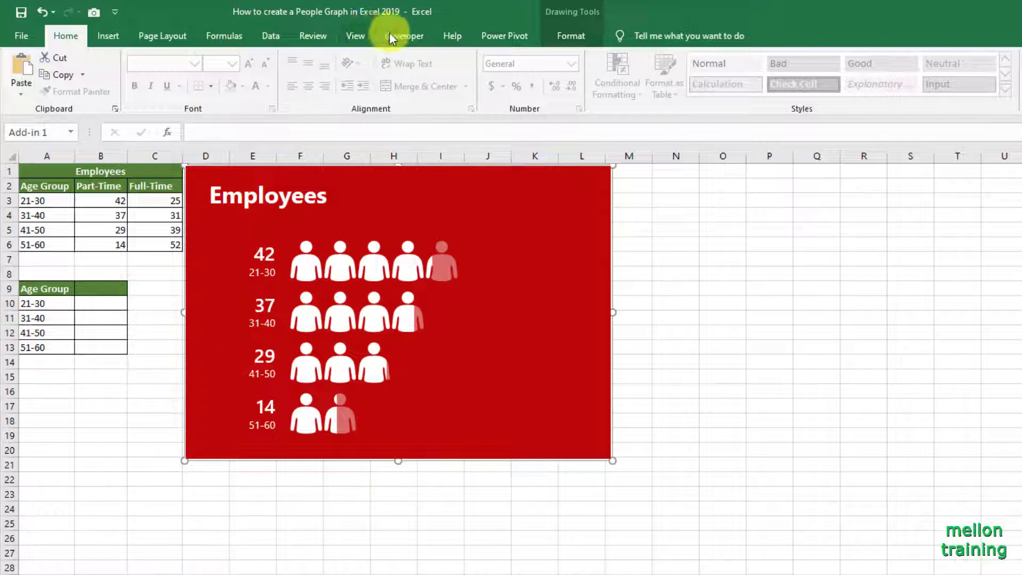
# Draw a form-control option button, Option Button 1, just below the Employees graph
pyautogui.click(403, 35)
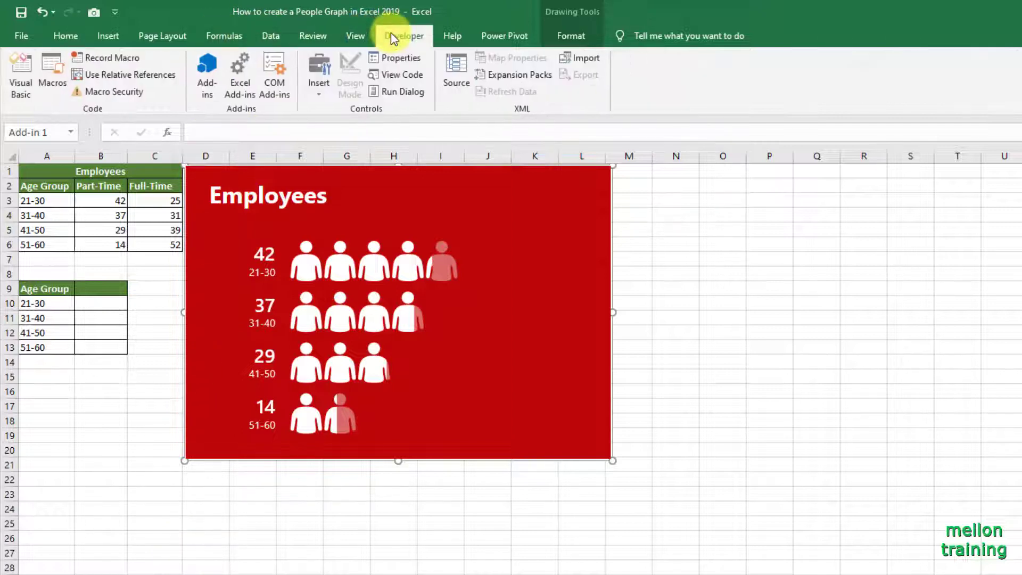
pyautogui.click(318, 98)
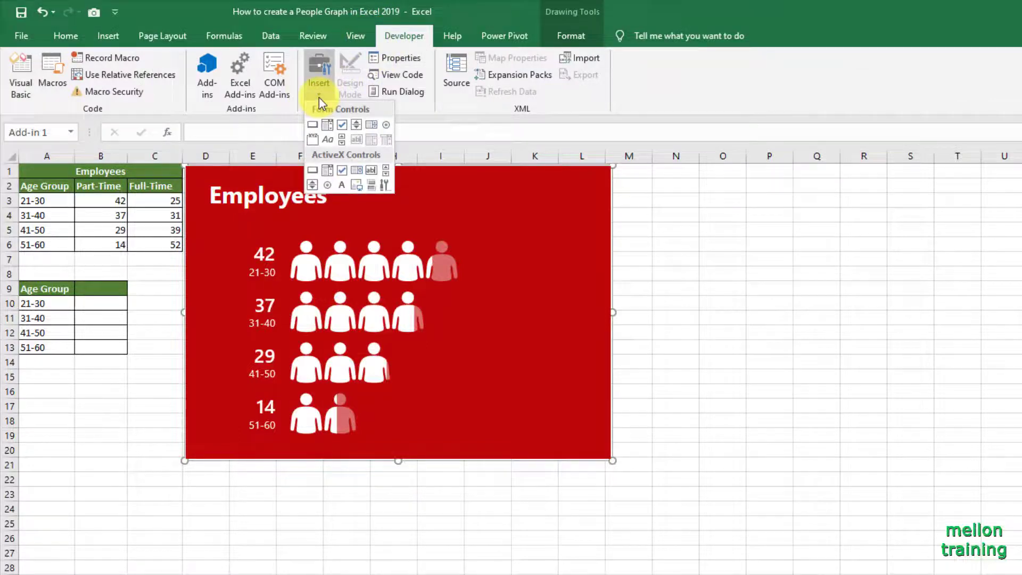
pyautogui.click(383, 121)
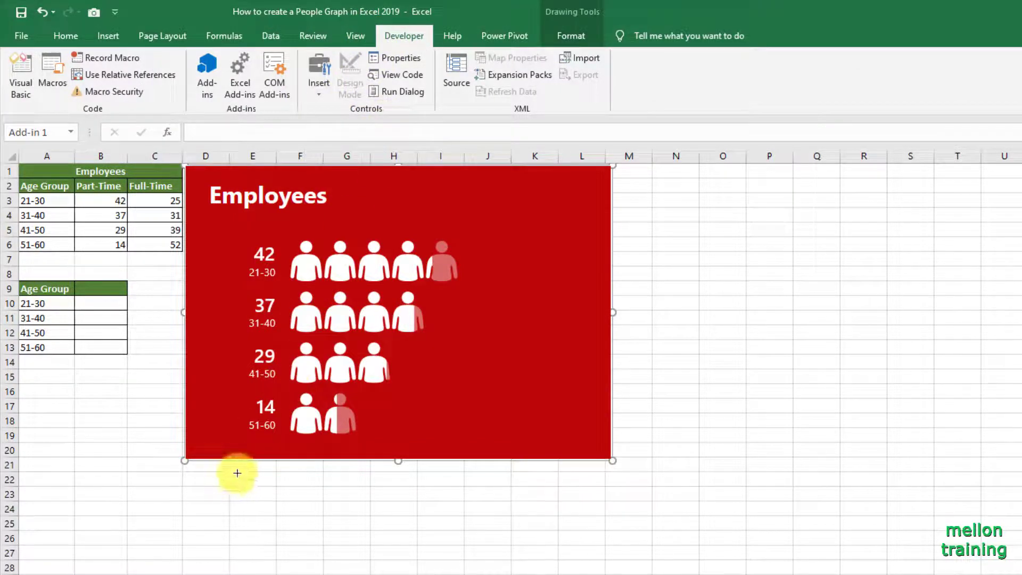
pyautogui.moveTo(241, 465); pyautogui.dragTo(345, 484)
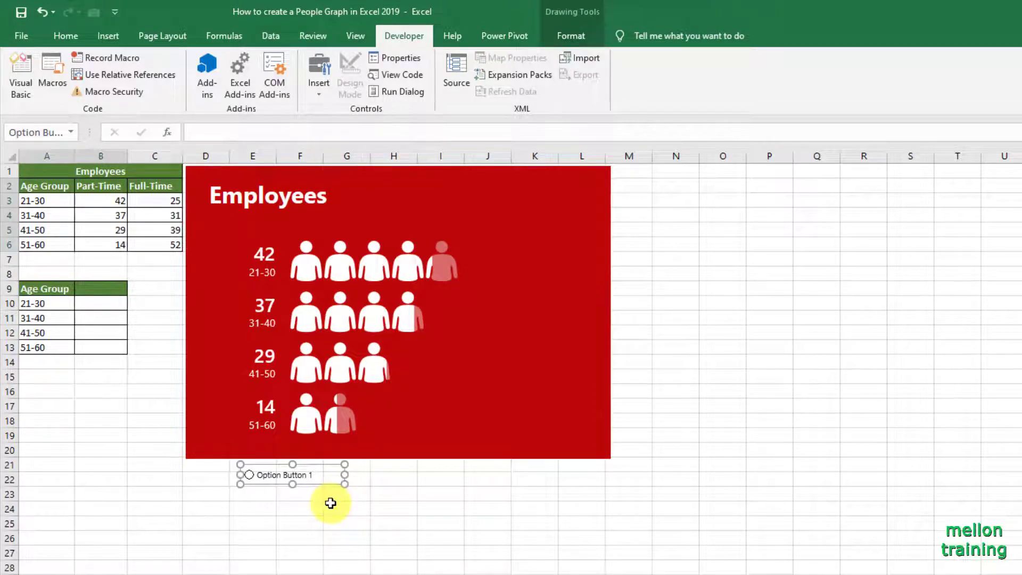
pyautogui.click(408, 493)
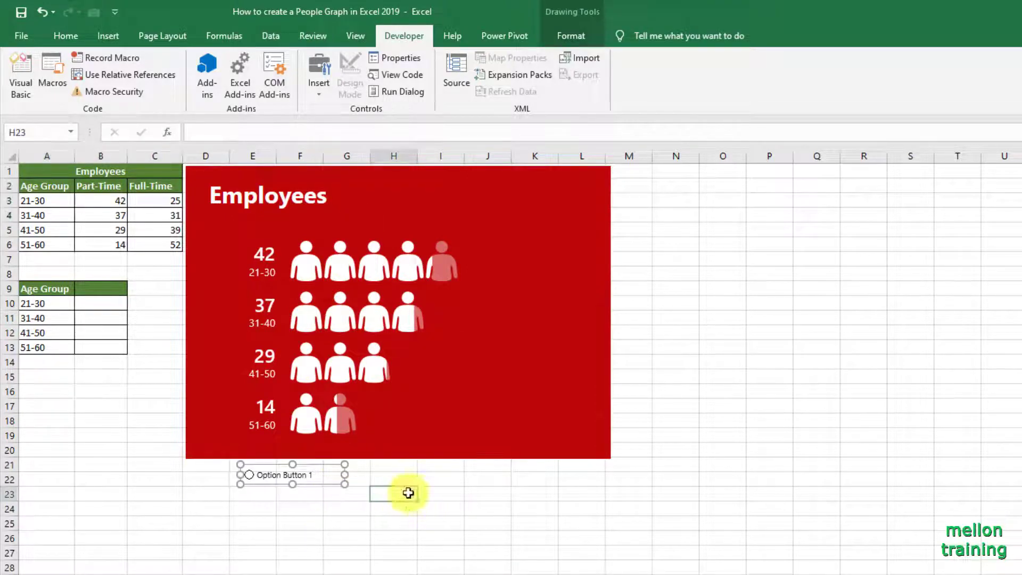
pyautogui.click(322, 86)
pyautogui.click(382, 124)
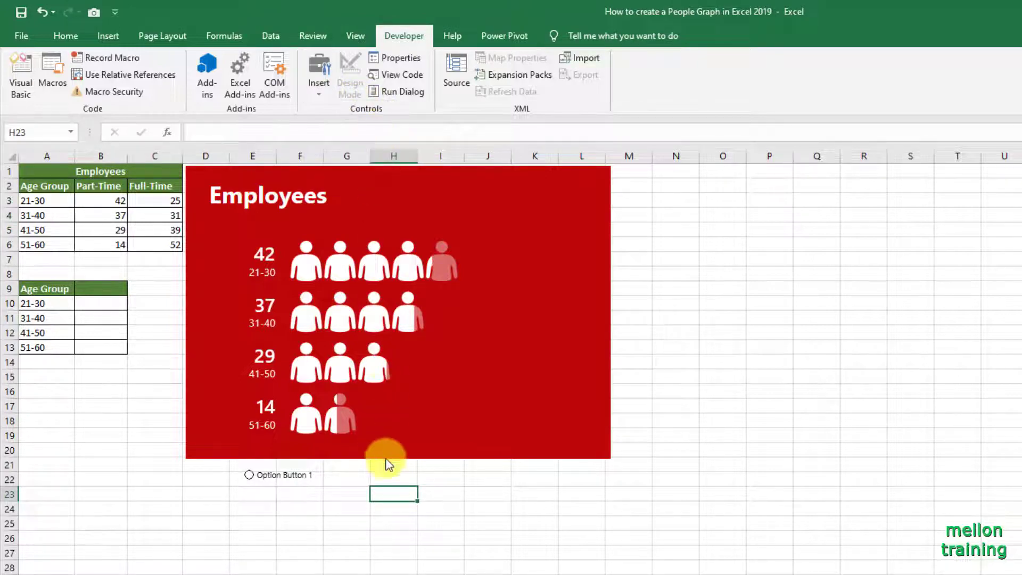
# Draw Option Button 2 beside the first and link the first button to cell $A$8
pyautogui.moveTo(408, 465); pyautogui.dragTo(470, 435)
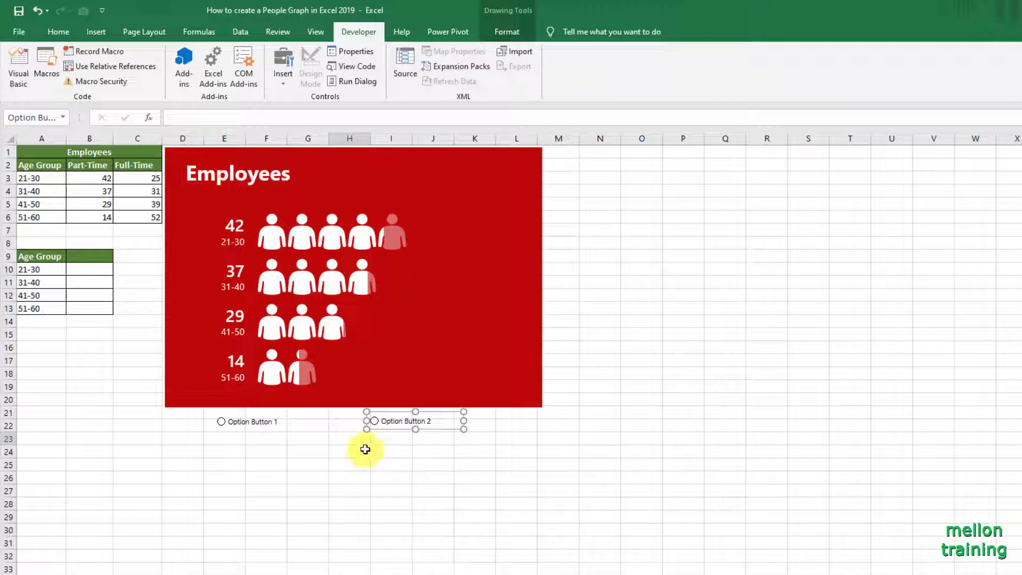
pyautogui.click(270, 428)
pyautogui.rightClick(269, 425)
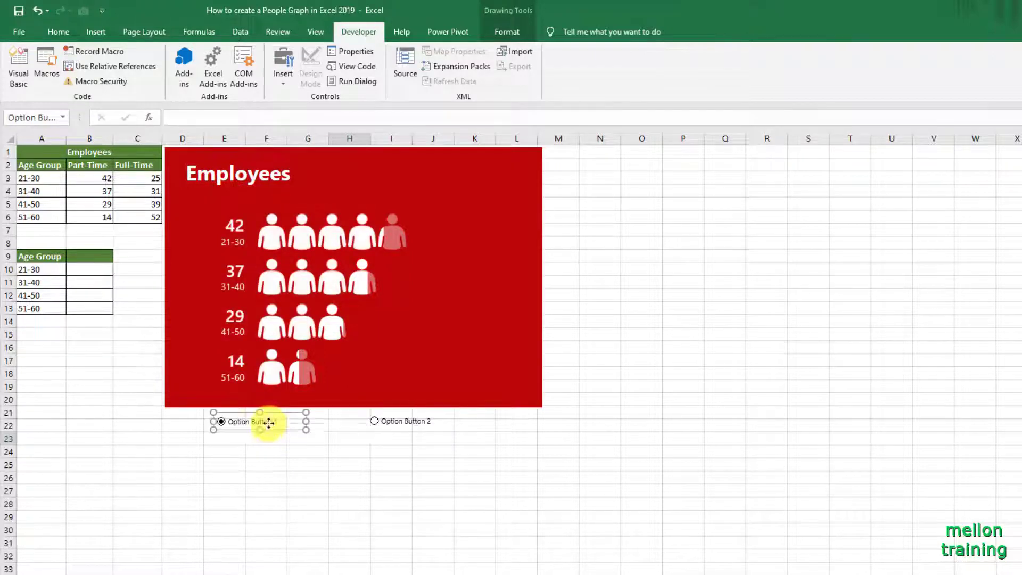
pyautogui.click(257, 432)
pyautogui.rightClick(253, 429)
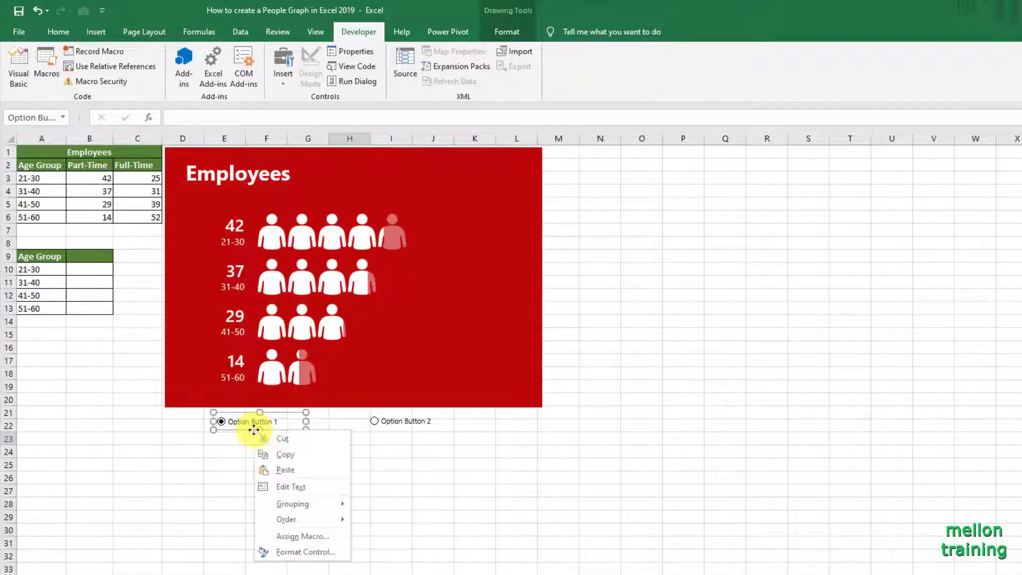
pyautogui.click(325, 553)
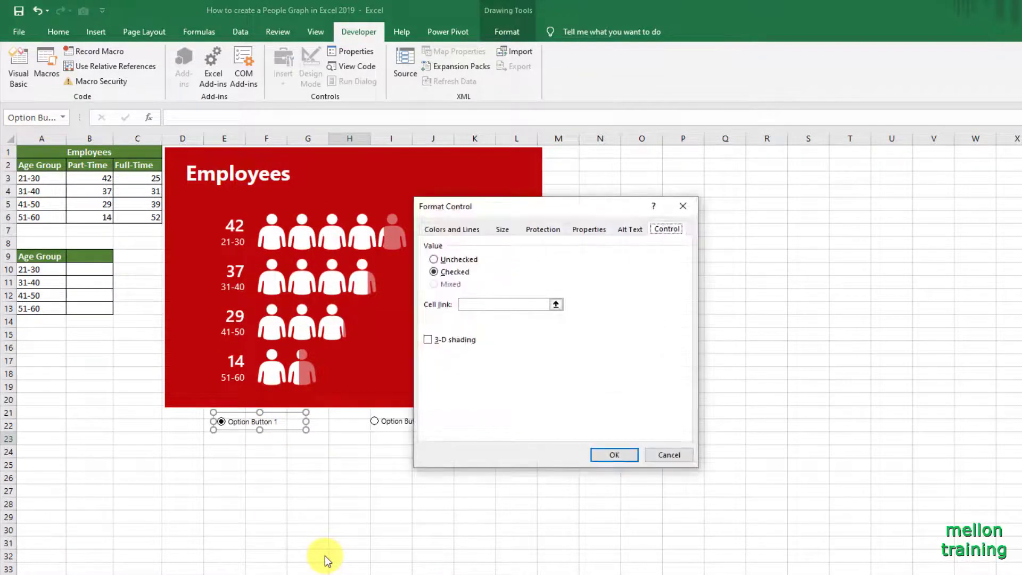
pyautogui.click(557, 305)
pyautogui.click(46, 243)
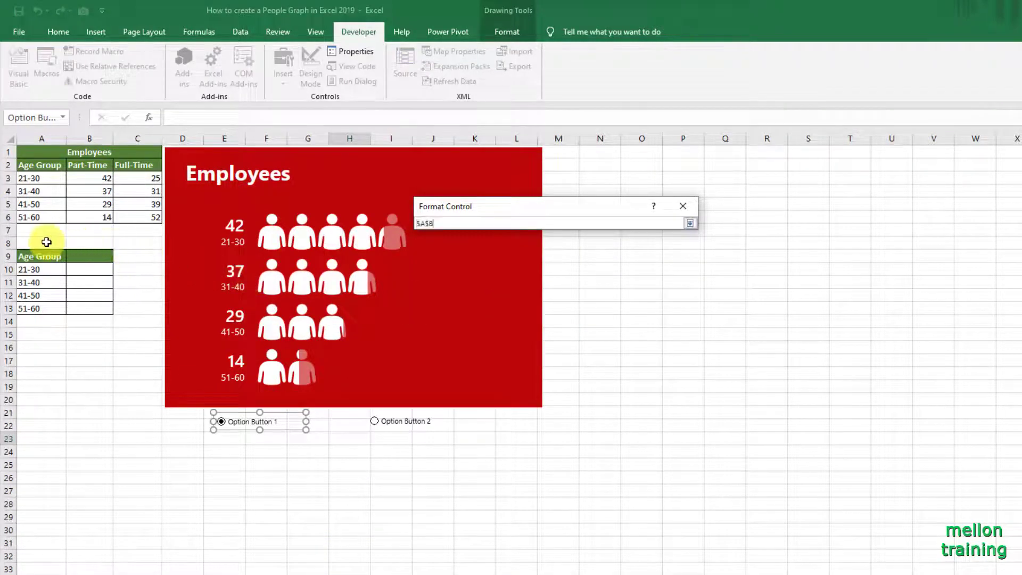
pyautogui.click(690, 224)
pyautogui.click(612, 455)
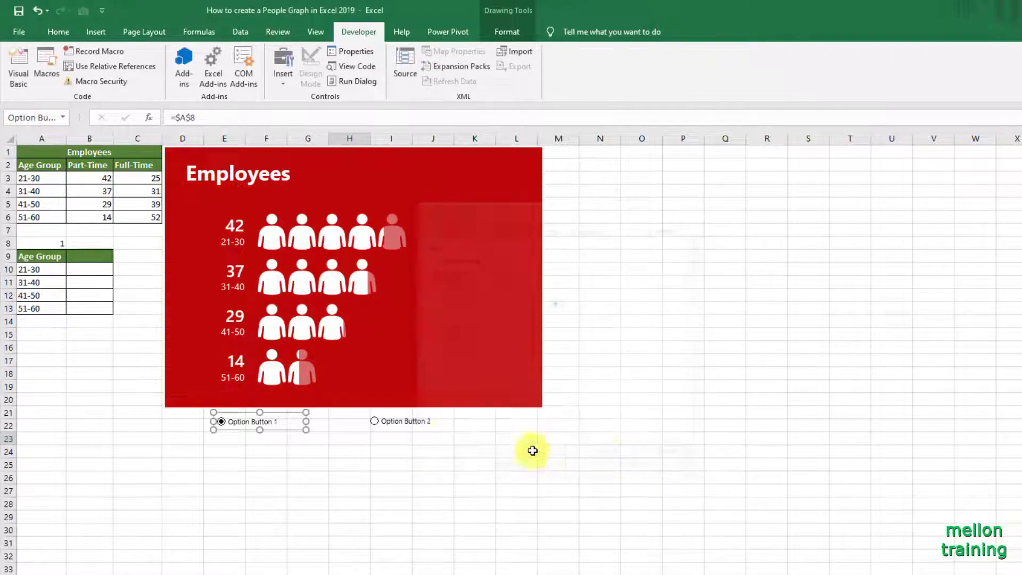
# Link the second option button to cell $A$8 as well
pyautogui.rightClick(422, 428)
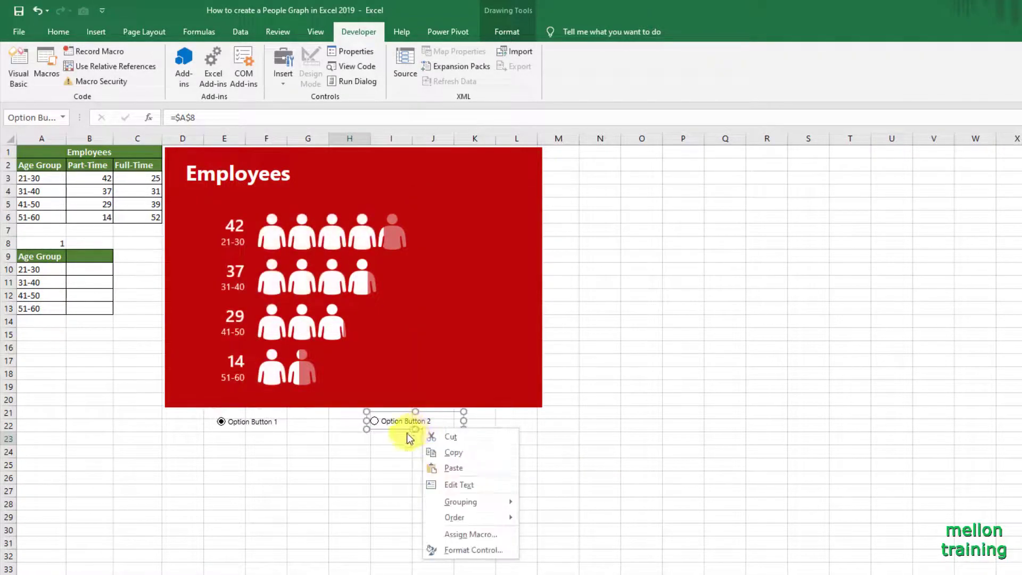
pyautogui.click(488, 548)
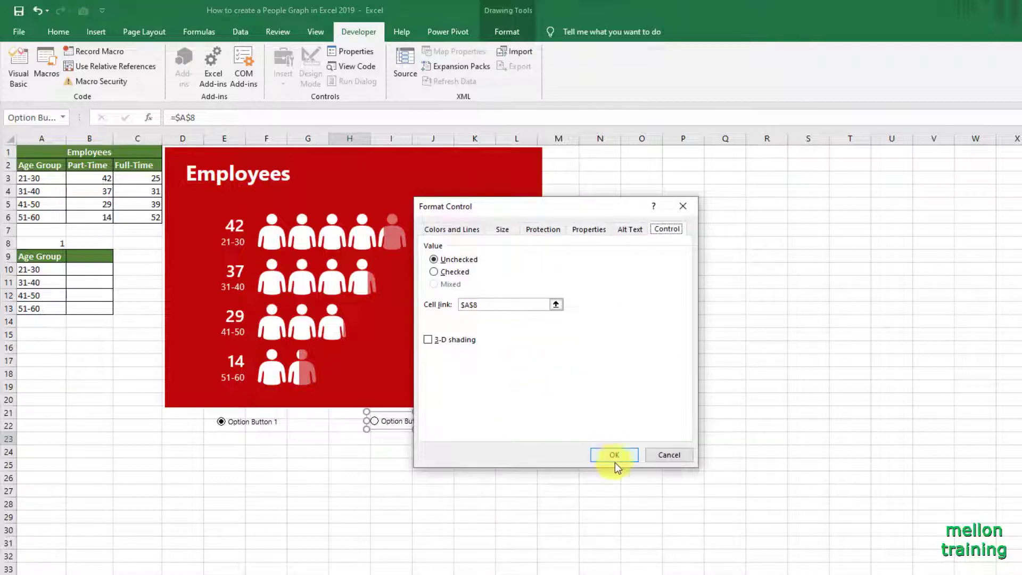
pyautogui.click(614, 455)
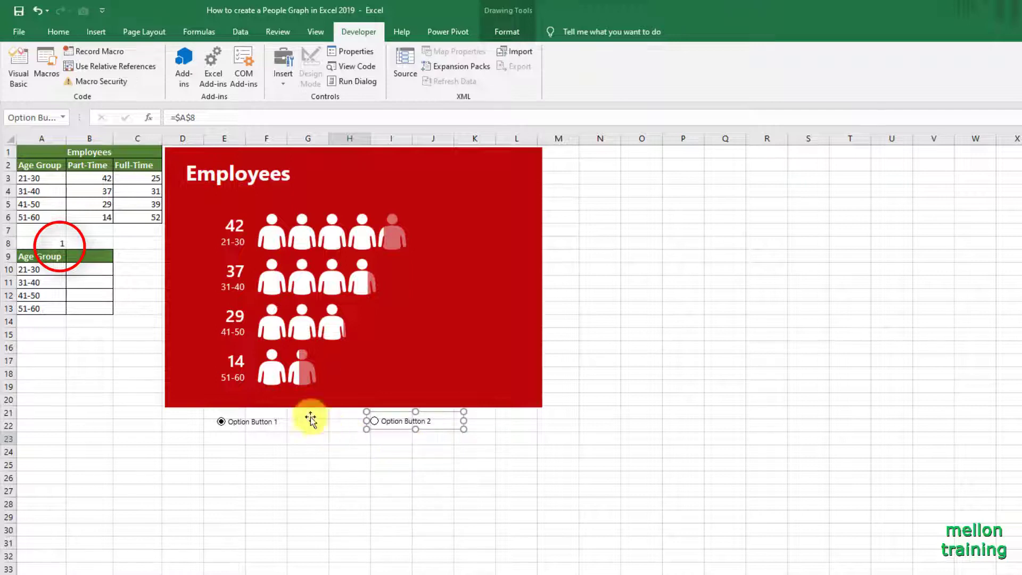
pyautogui.click(384, 448)
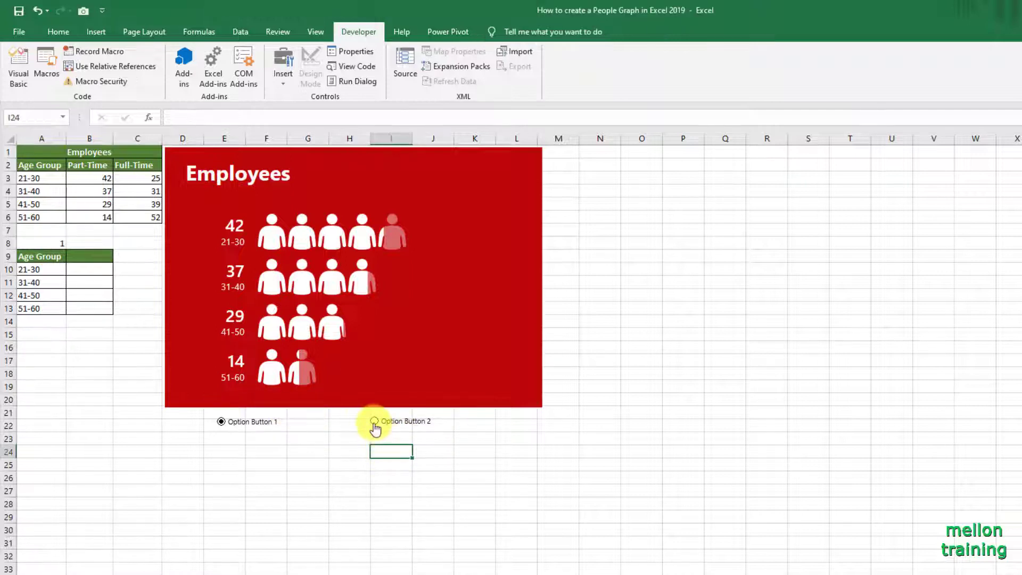
pyautogui.click(375, 421)
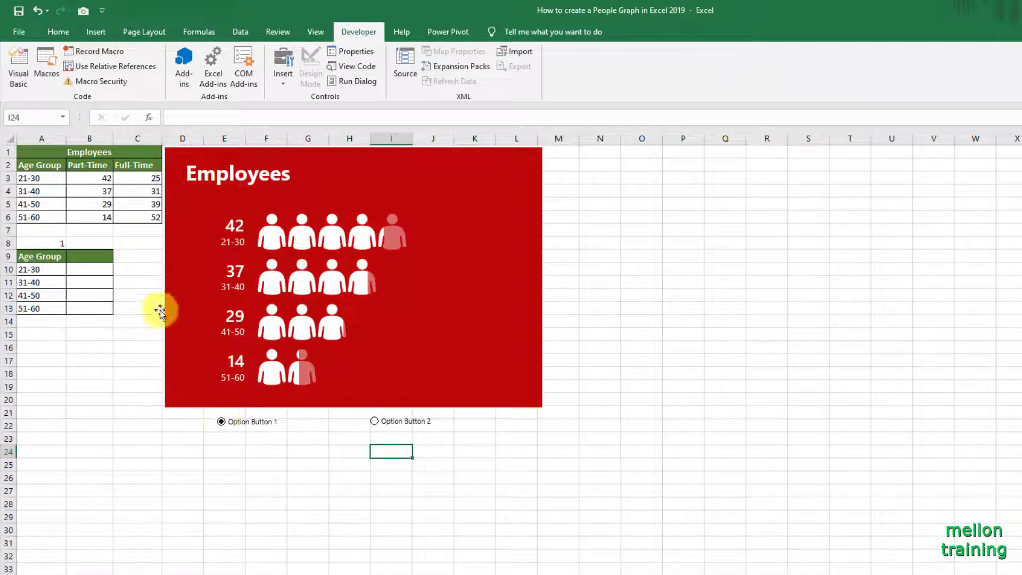
# Start a VLOOKUP in B9 using A9 as lookup value and A2:C6 as table
pyautogui.click(88, 256)
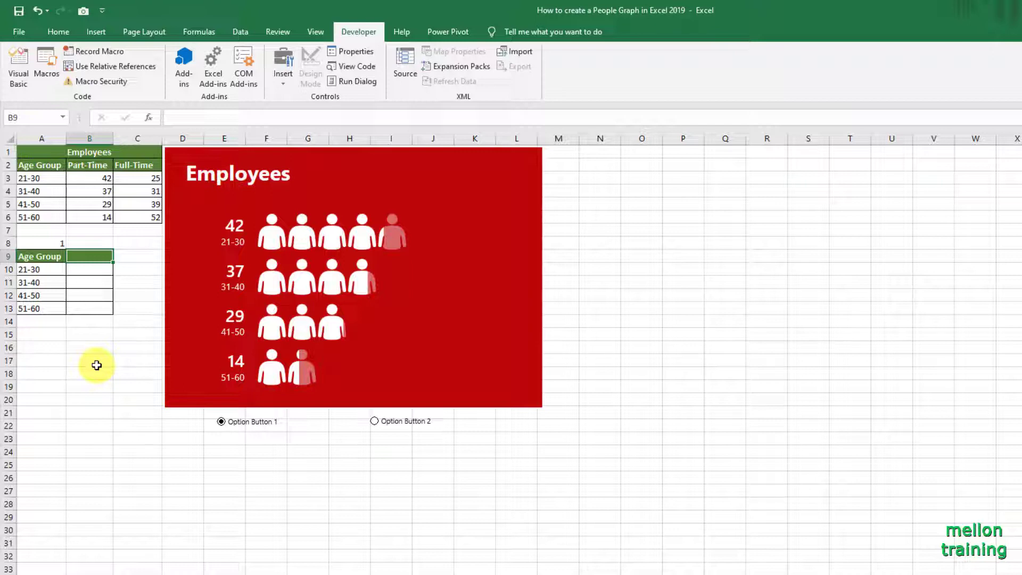
pyautogui.write('=vloo')
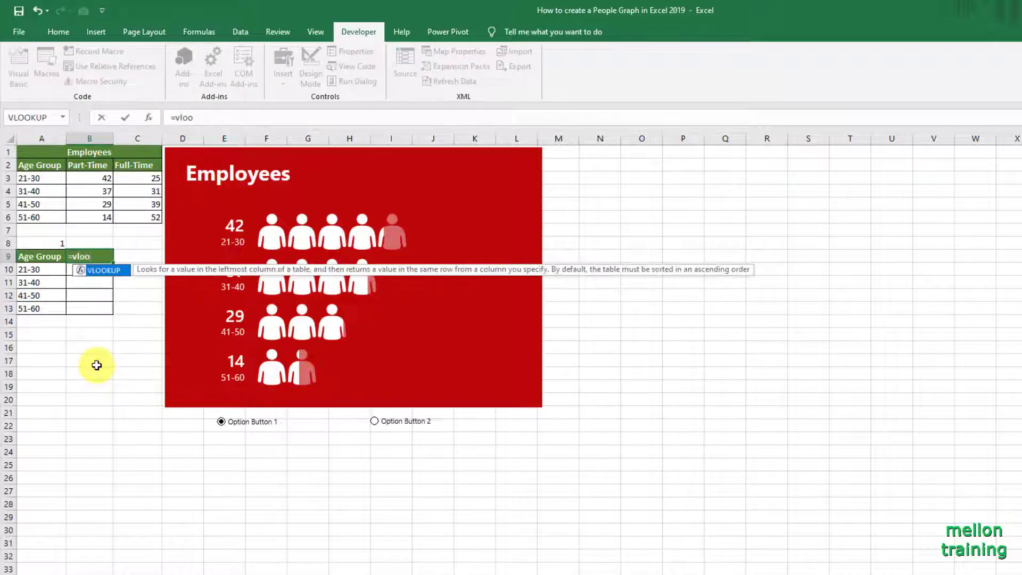
pyautogui.press('Tab')
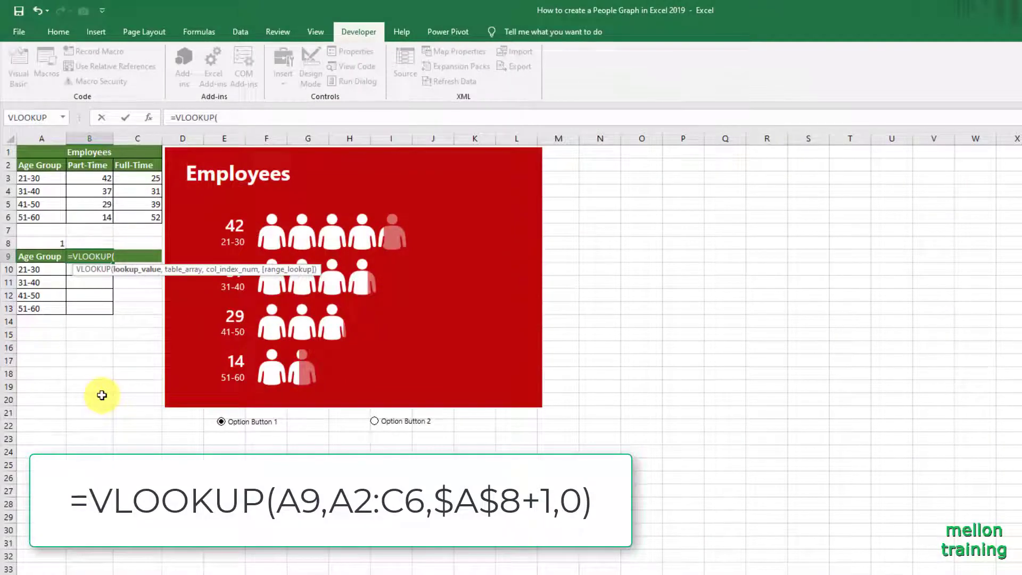
pyautogui.click(39, 258)
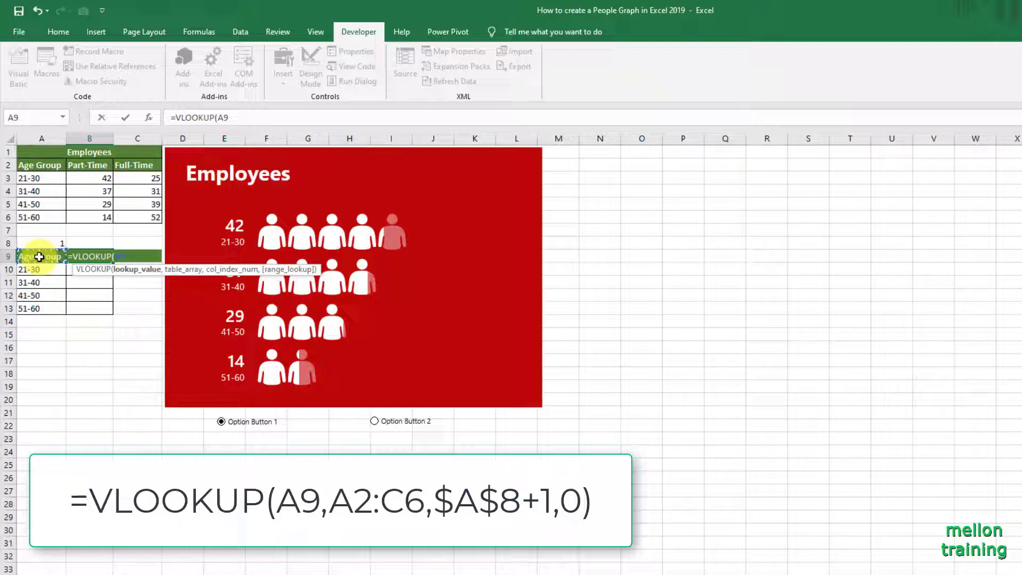
pyautogui.write(',')
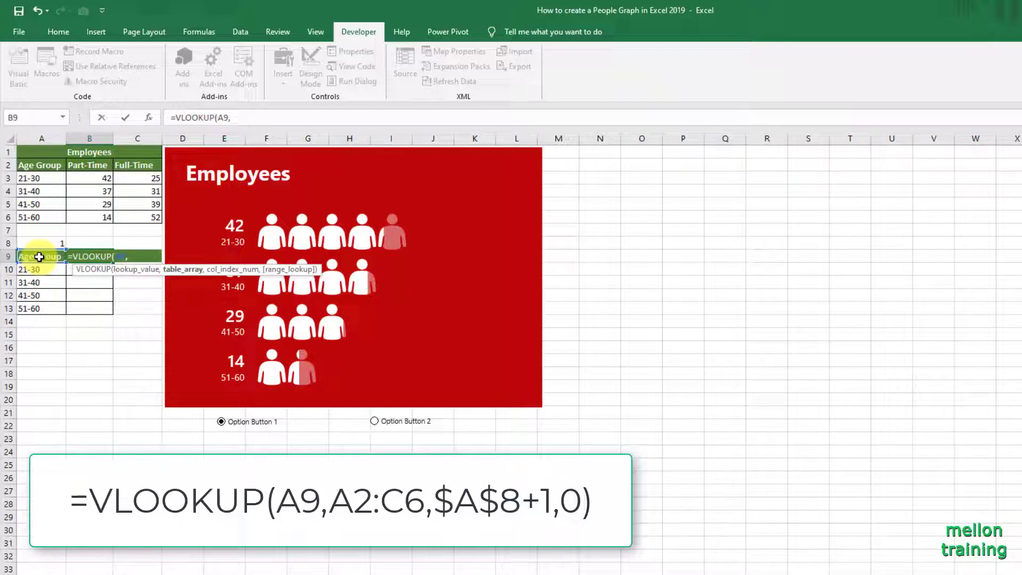
pyautogui.click(45, 167)
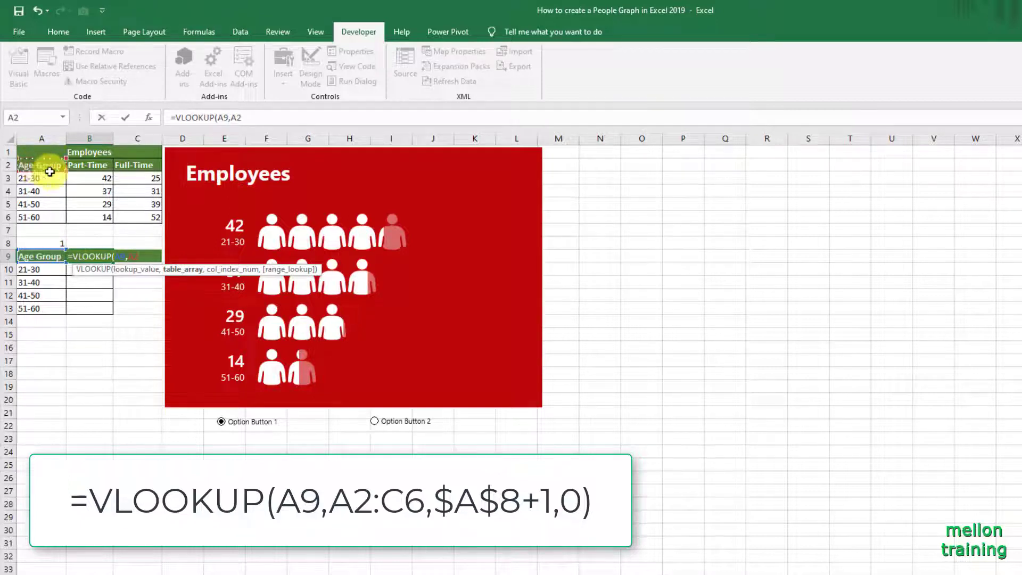
pyautogui.moveTo(50, 172); pyautogui.dragTo(129, 218)
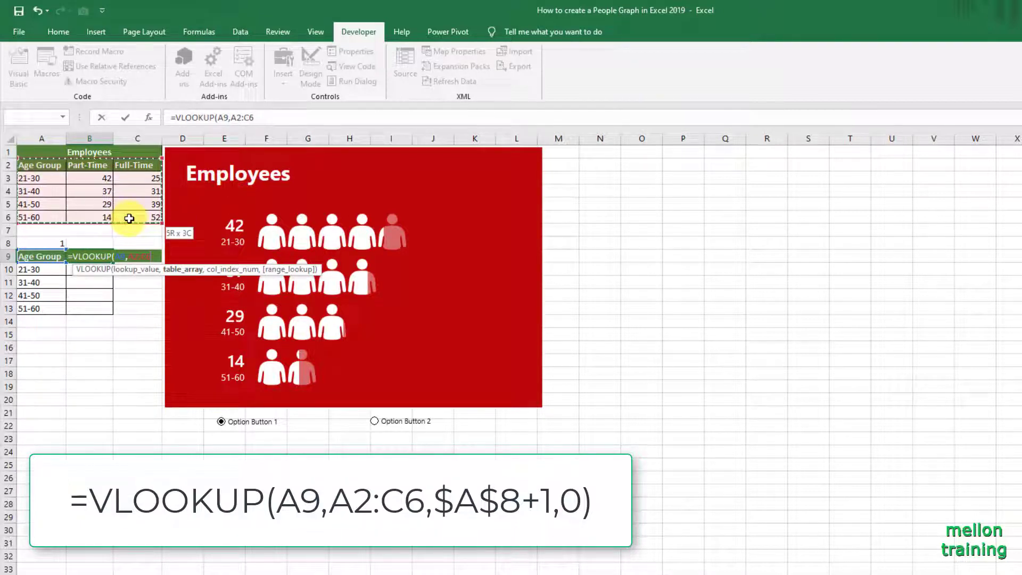
# Finish the formula with column $A$8+1 and exact match 0
pyautogui.write(',')
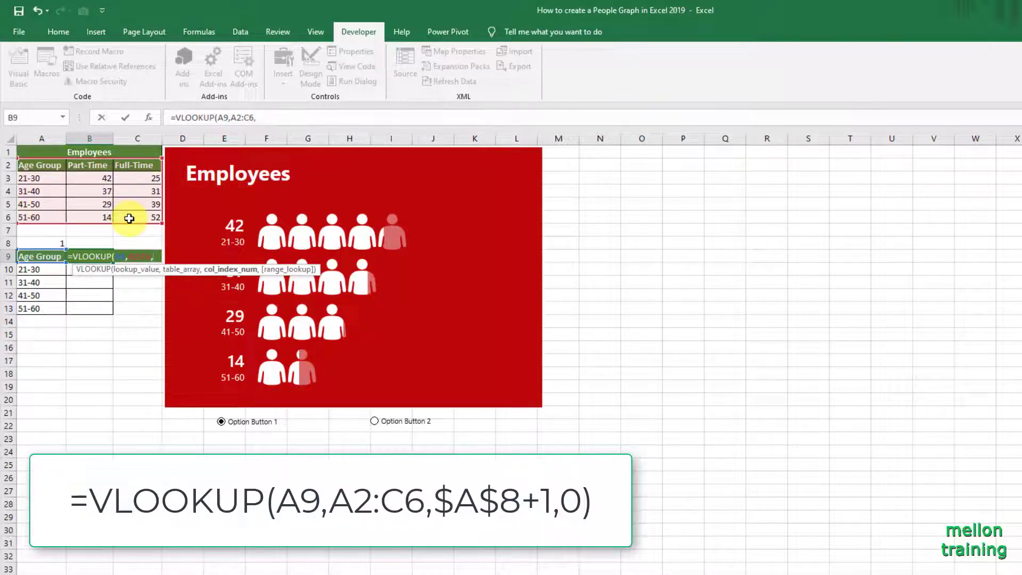
pyautogui.click(55, 243)
pyautogui.press('F4')
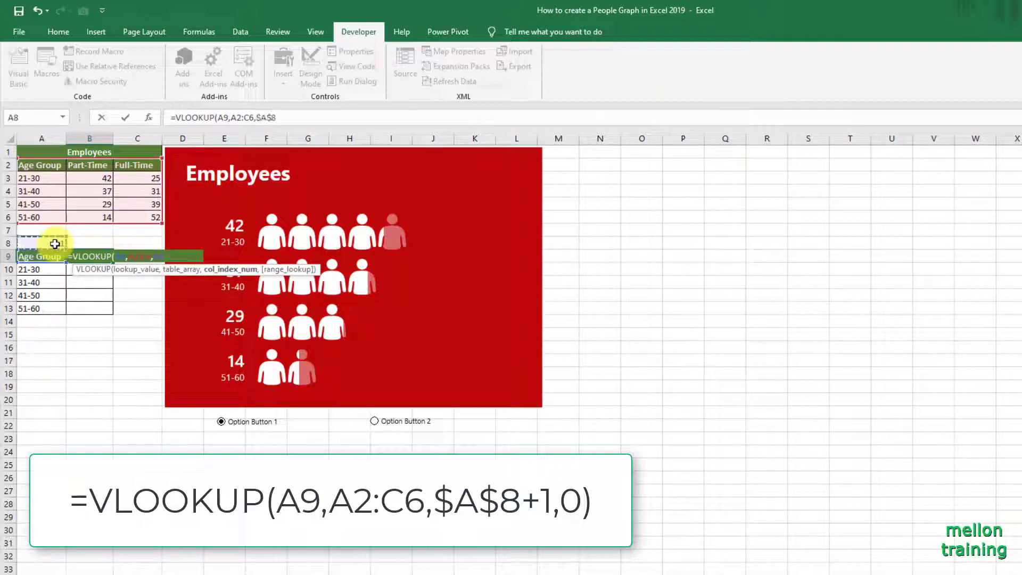
pyautogui.write('+')
pyautogui.write('1')
pyautogui.write(',')
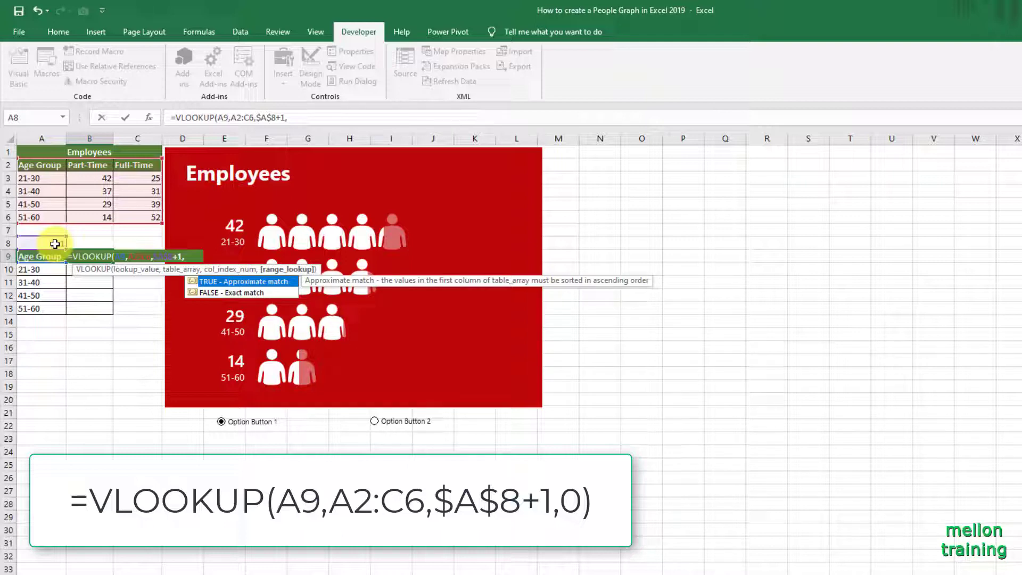
pyautogui.write('0')
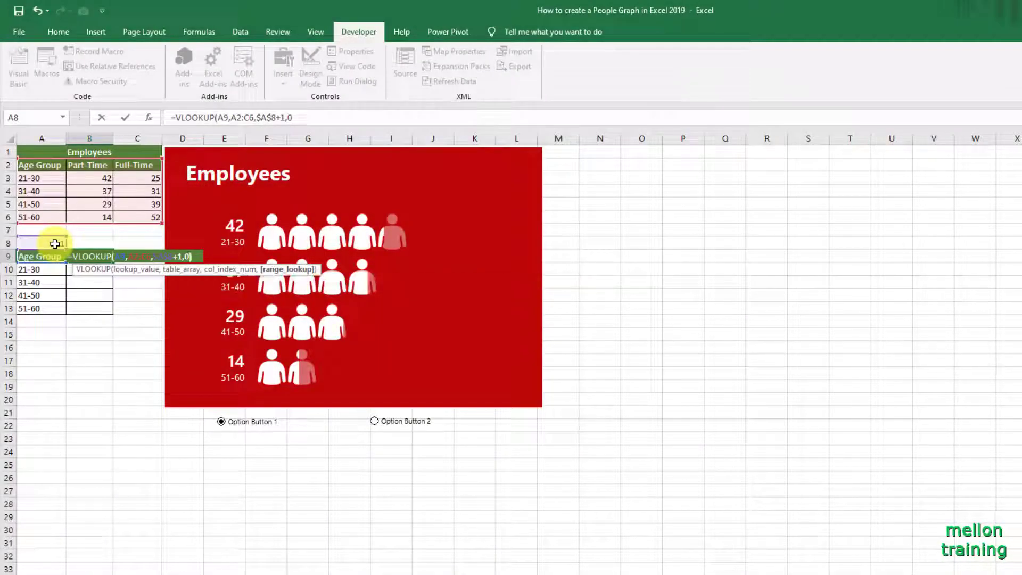
pyautogui.write(')')
pyautogui.press('Return')
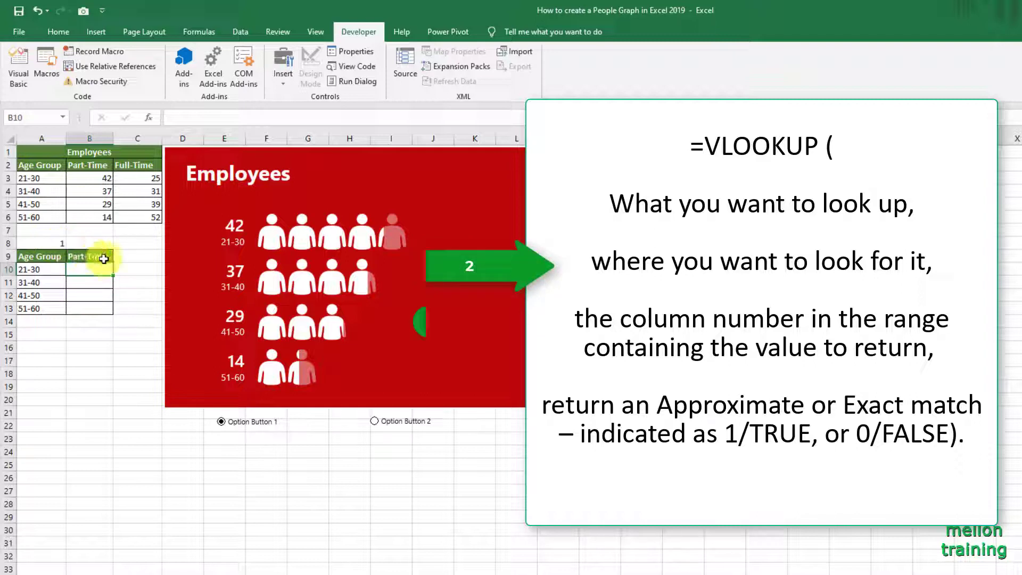
# Fill the B9 lookup formula down to B13, showing 42, 37, 29 and 14
pyautogui.click(104, 256)
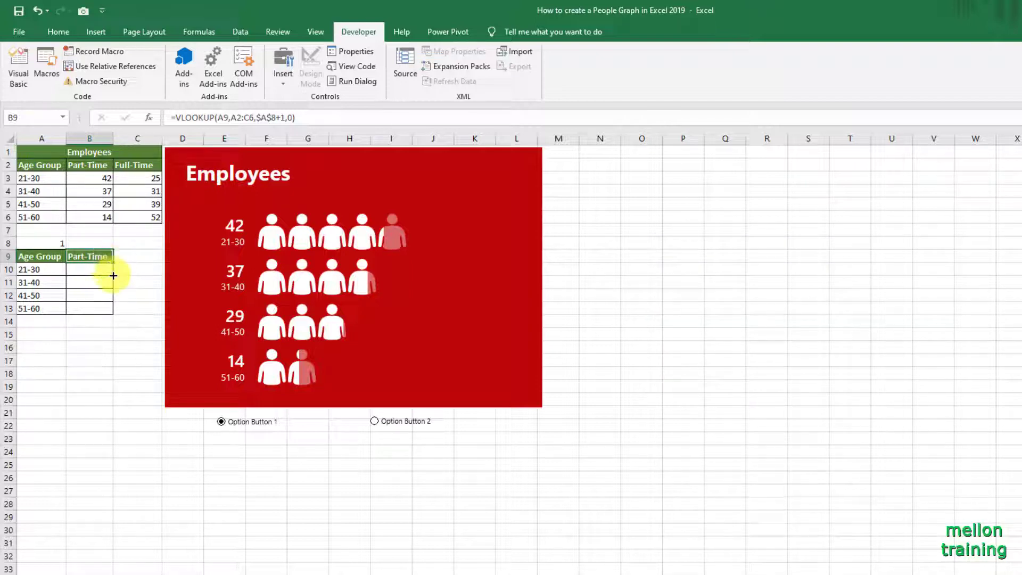
pyautogui.moveTo(113, 275); pyautogui.dragTo(109, 311)
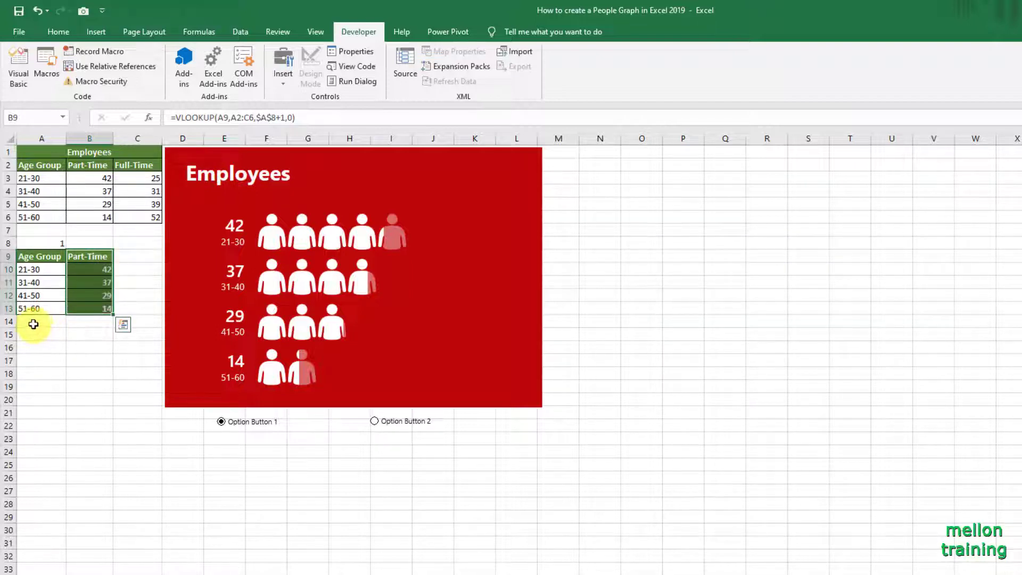
pyautogui.click(33, 324)
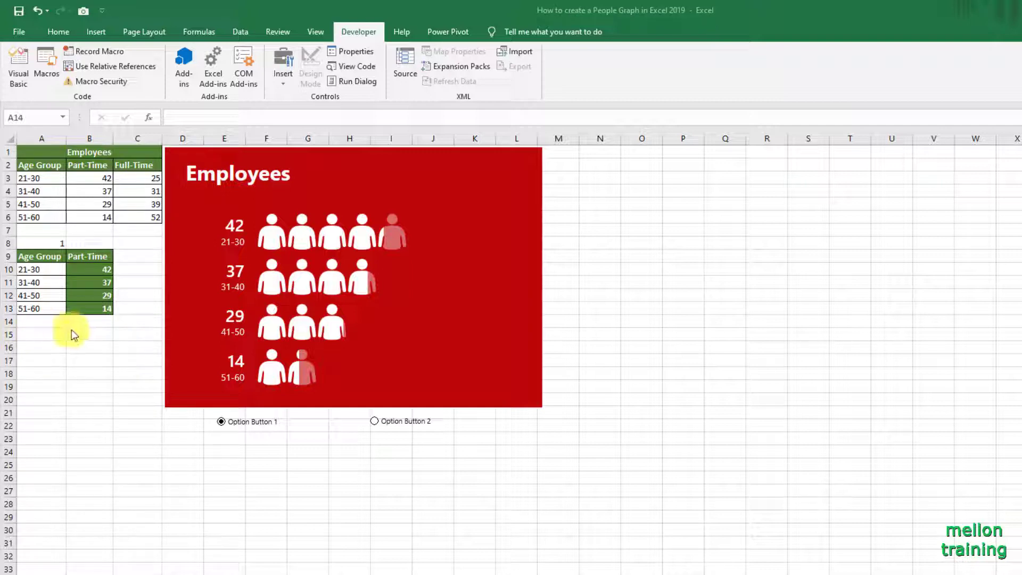
# Rebuild the Employees People Graph from range A9:B13, then test the Full-Time option showing 25, 31, 39, 52
pyautogui.click(23, 321)
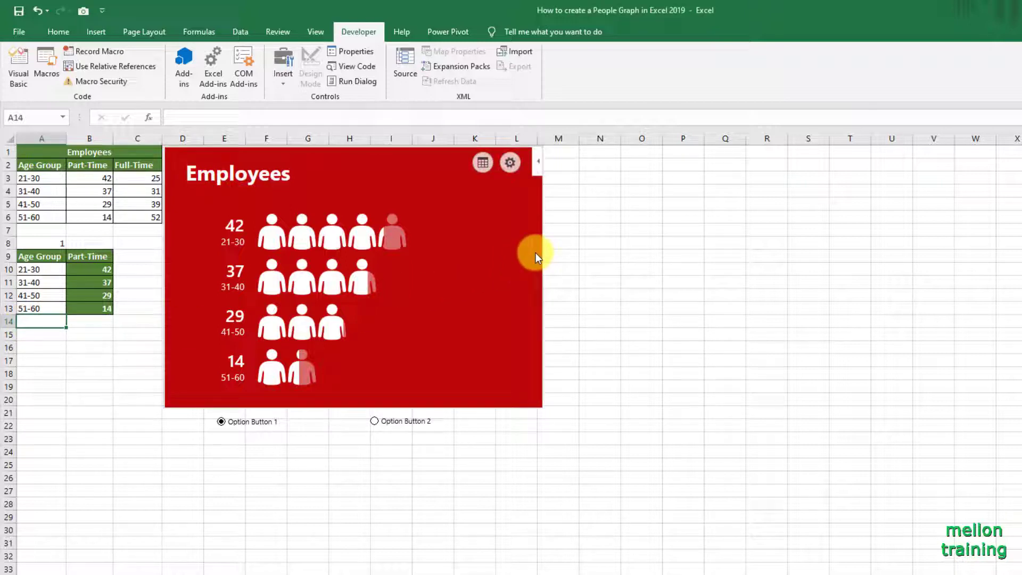
pyautogui.click(480, 165)
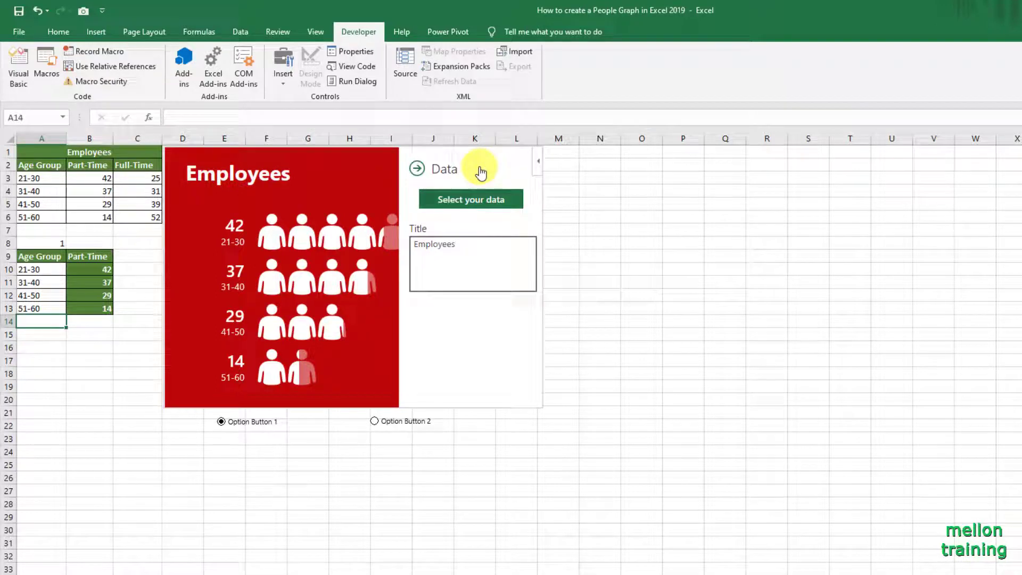
pyautogui.click(466, 199)
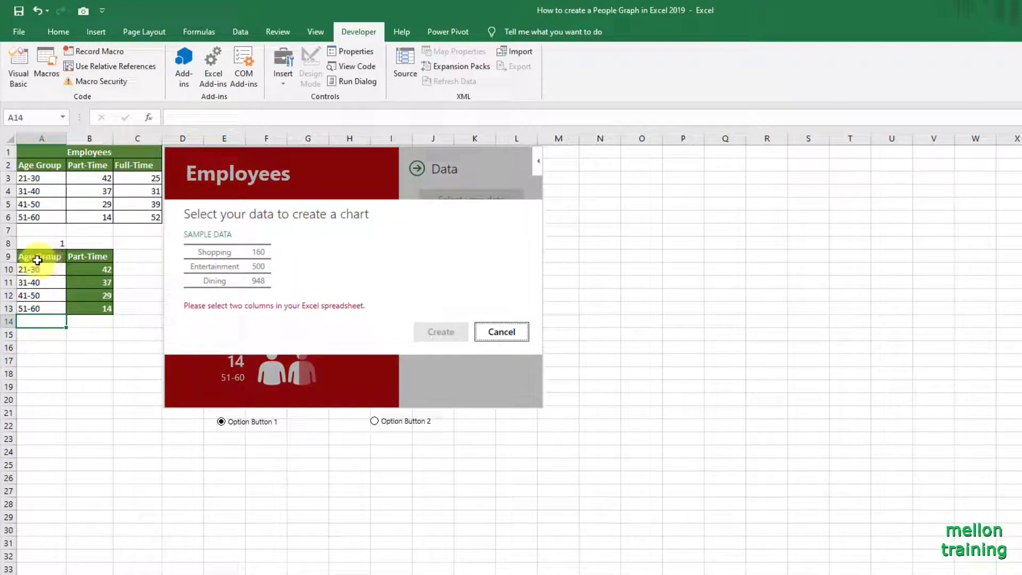
pyautogui.moveTo(40, 256); pyautogui.dragTo(102, 311)
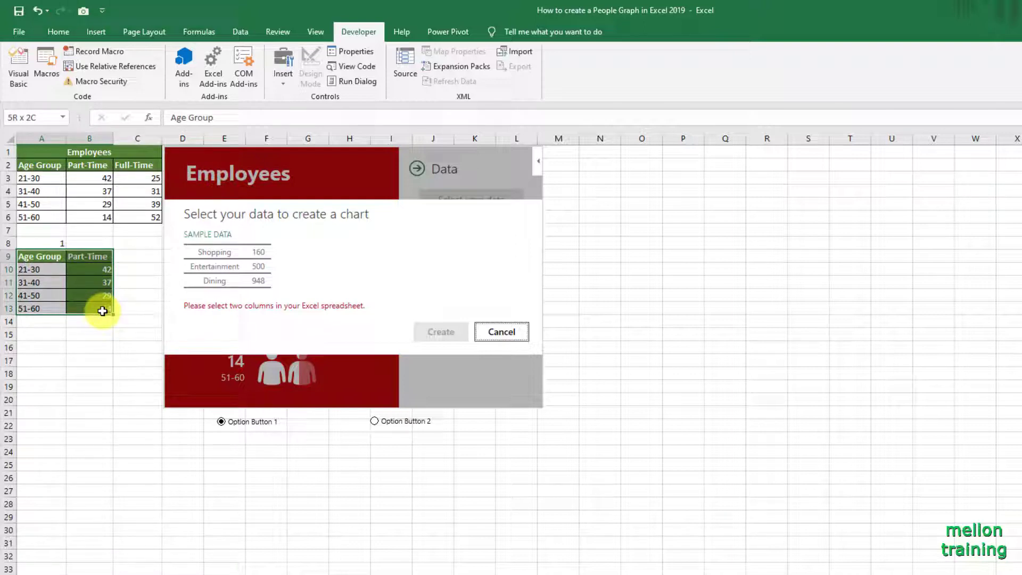
pyautogui.click(440, 331)
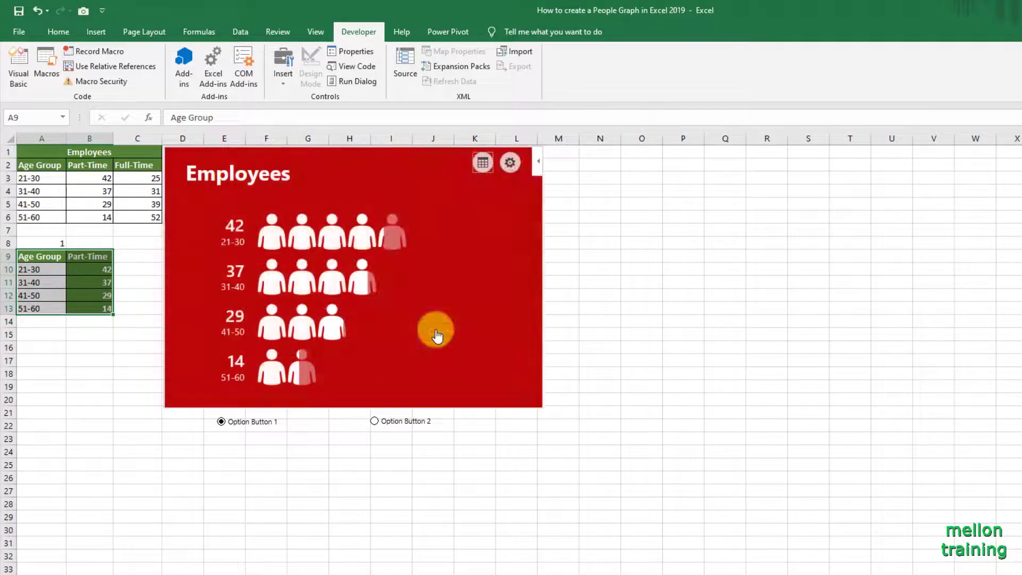
pyautogui.click(374, 422)
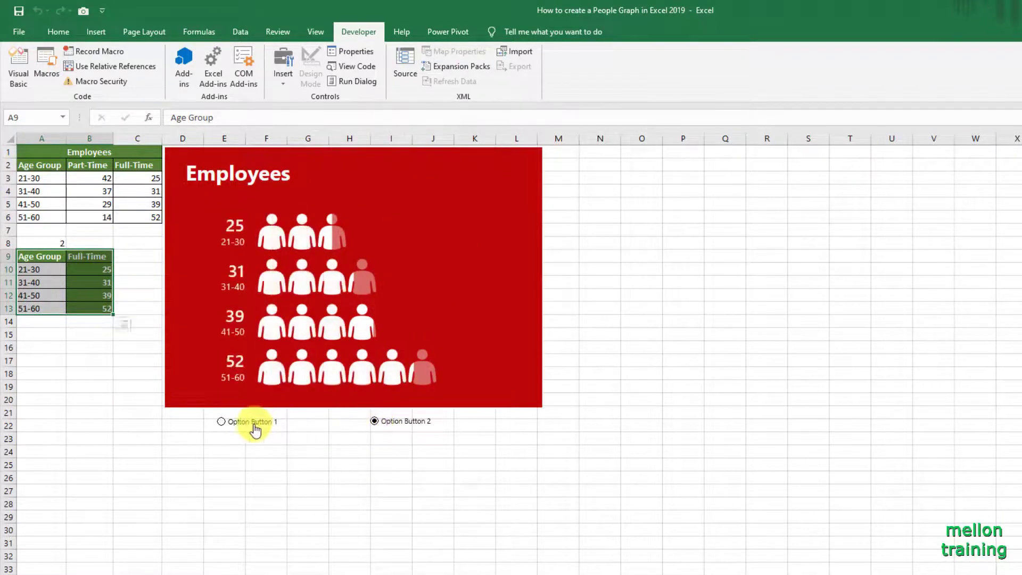
# Return the graph to Part-Time figures and turn off the worksheet gridlines
pyautogui.click(223, 423)
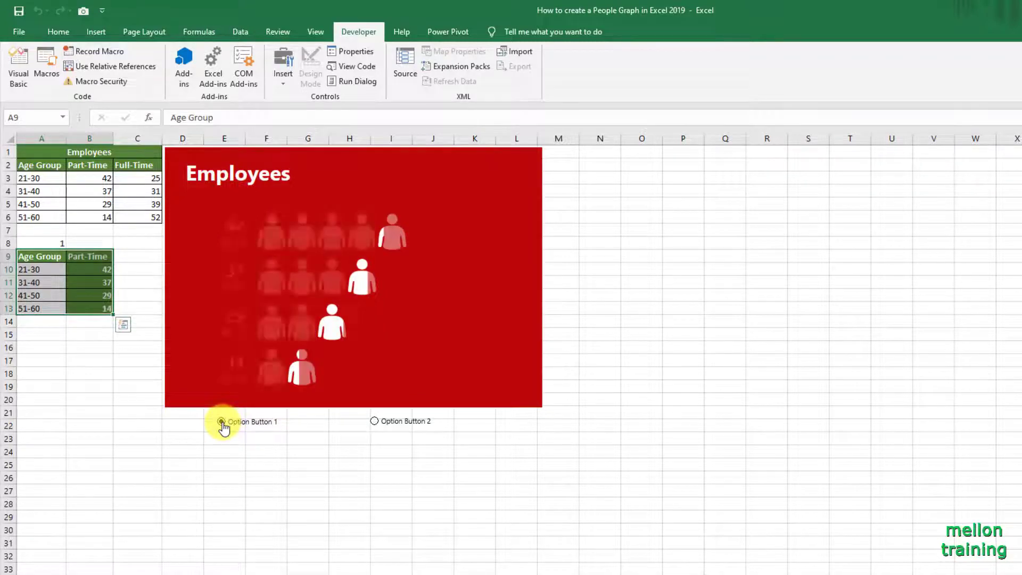
pyautogui.click(224, 451)
pyautogui.click(316, 32)
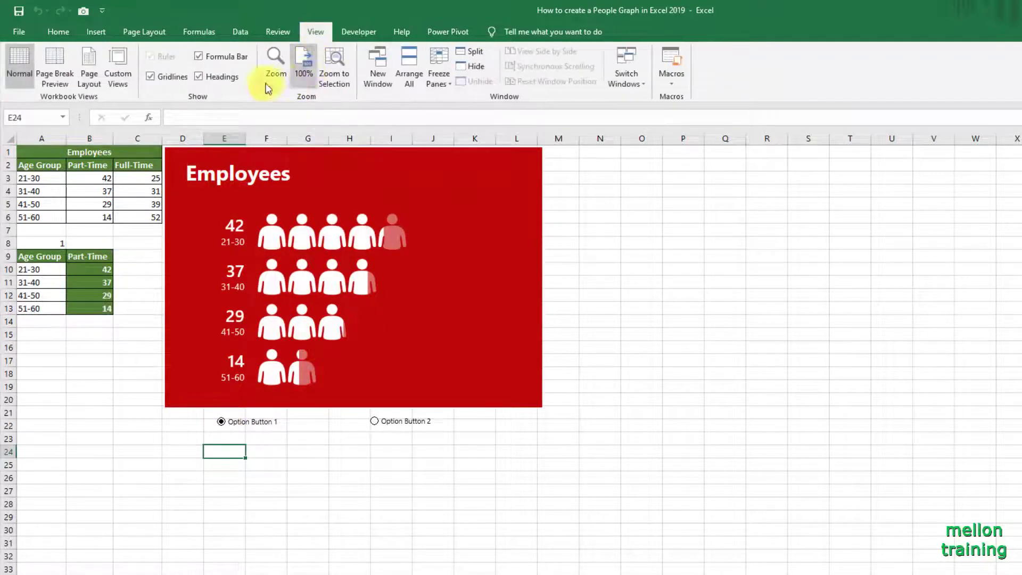
pyautogui.click(151, 76)
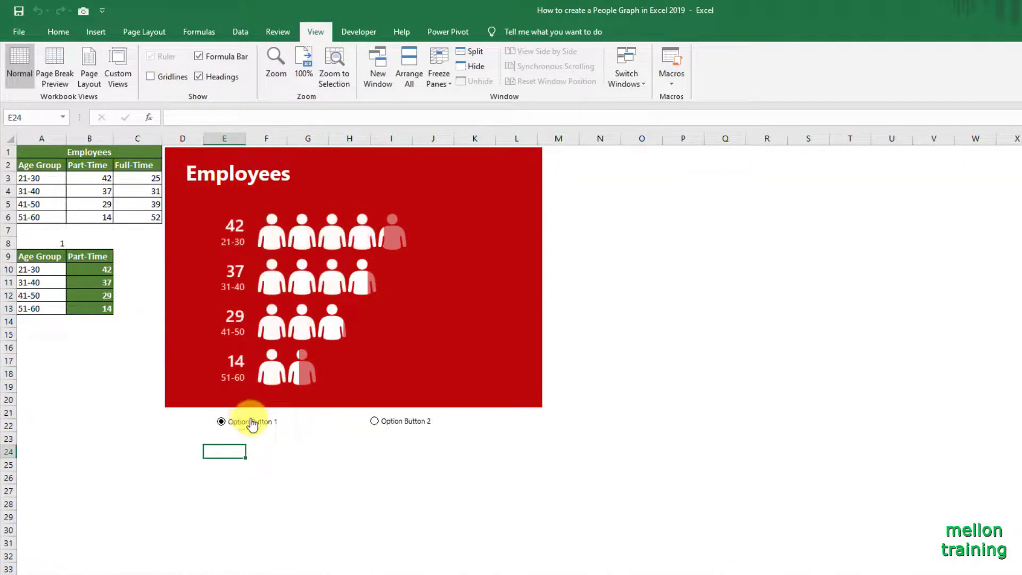
# Relabel the first option button 'Part-Time' and the second 'Full-Time'
pyautogui.rightClick(248, 421)
pyautogui.press('Escape')
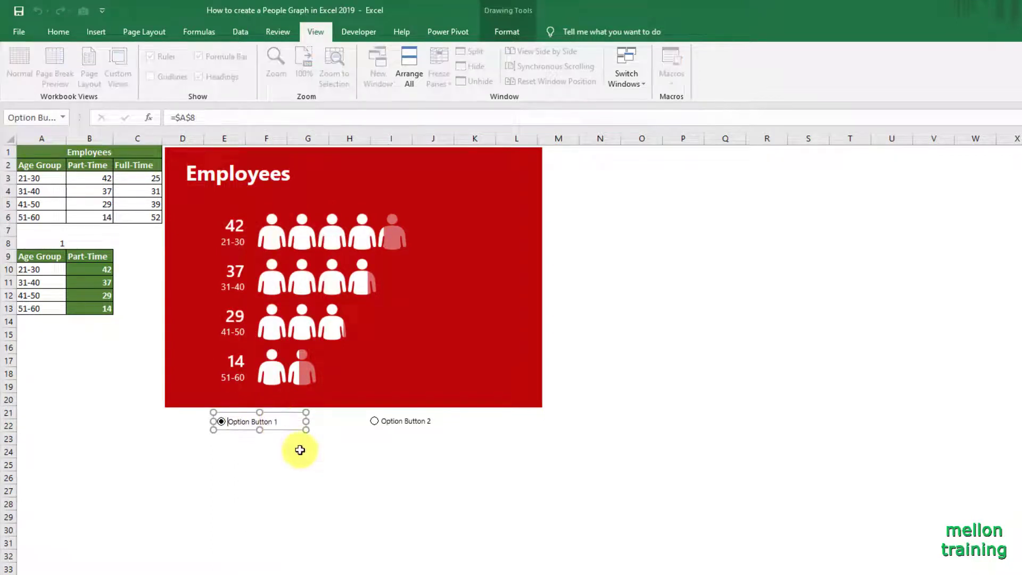
pyautogui.press('Delete')
pyautogui.press('Delete')
pyautogui.press('Delete')
pyautogui.press('Delete')
pyautogui.press('Delete')
pyautogui.press('Delete')
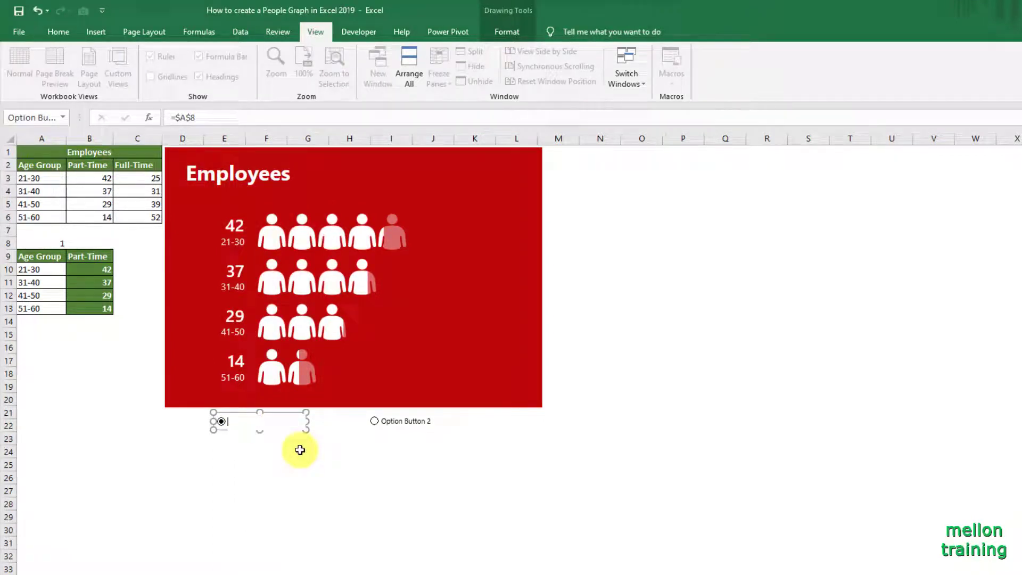
pyautogui.write('Part-Time')
pyautogui.rightClick(381, 422)
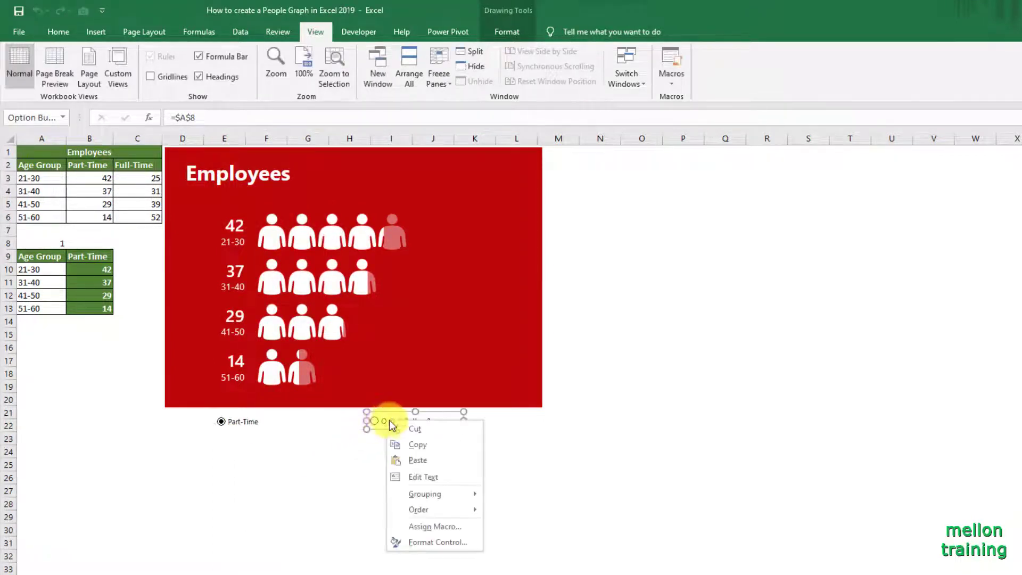
pyautogui.press('Escape')
pyautogui.click(381, 421)
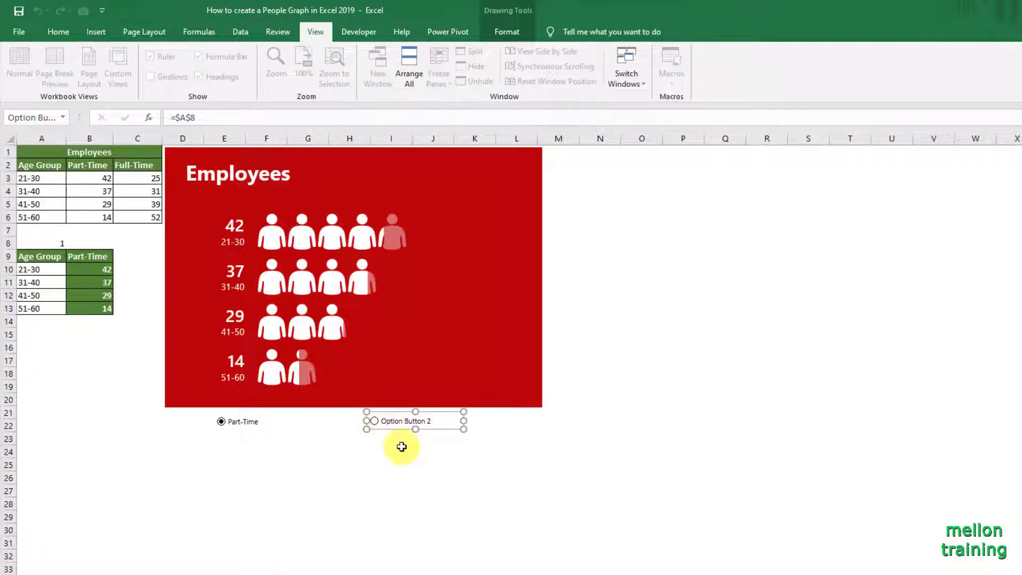
pyautogui.press('Delete')
pyautogui.press('Delete')
pyautogui.press('Delete')
pyautogui.press('Delete')
pyautogui.press('Delete')
pyautogui.press('Delete')
pyautogui.press('Delete')
pyautogui.press('Delete')
pyautogui.press('Delete')
pyautogui.write('Full-Time')
pyautogui.click(248, 466)
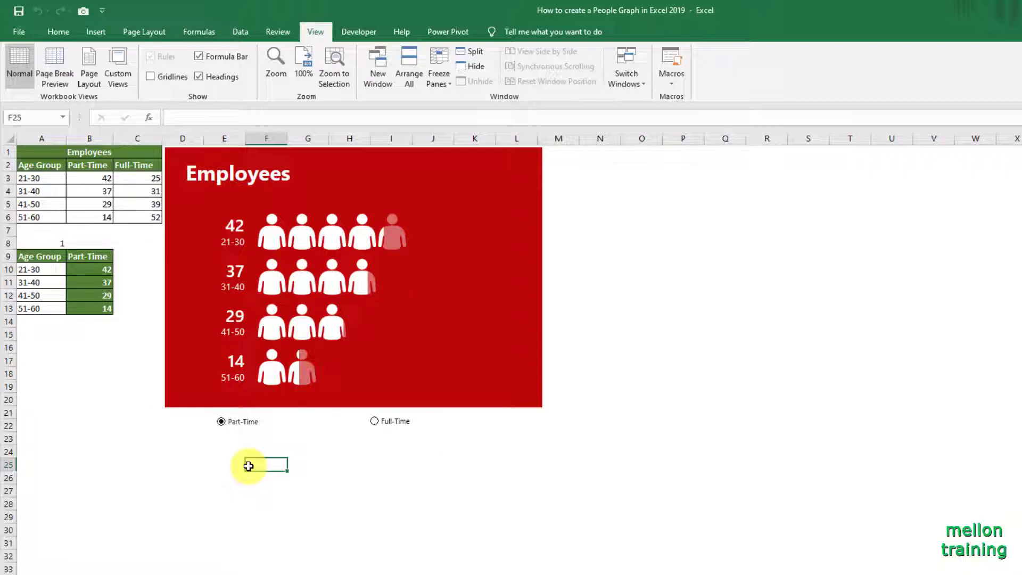
pyautogui.moveTo(98, 269); pyautogui.dragTo(96, 306)
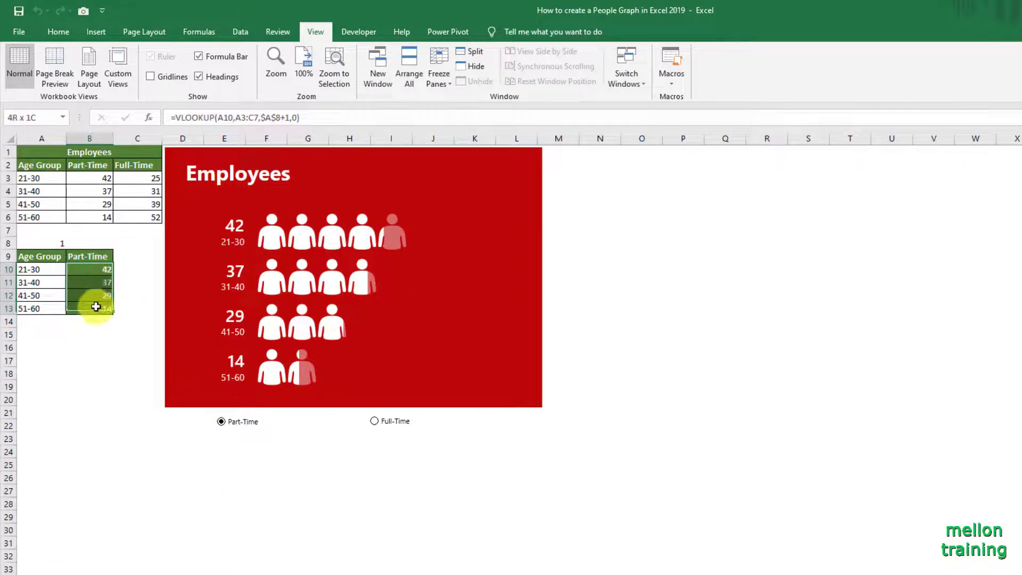
pyautogui.click(106, 369)
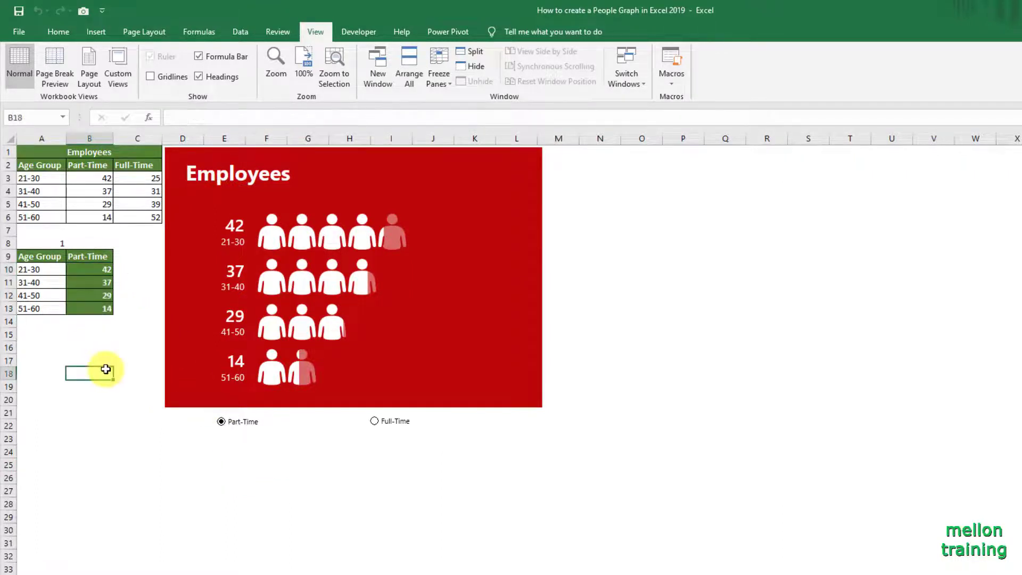